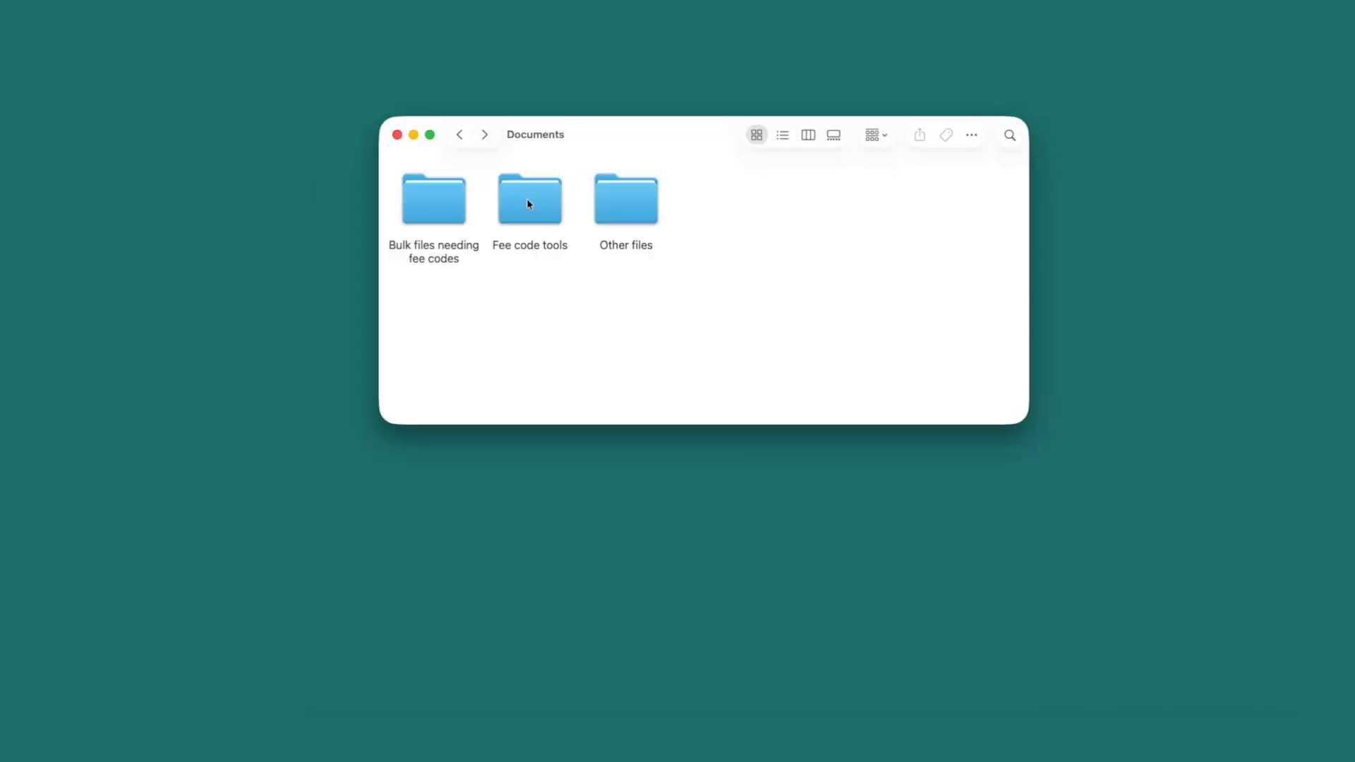
- In the Fee code tools folder, rename the civil fee code spreadsheet as civil_fee_code_spreadsheet (template).xlsm
{"action": "double_click", "coordinate": [527, 203]}
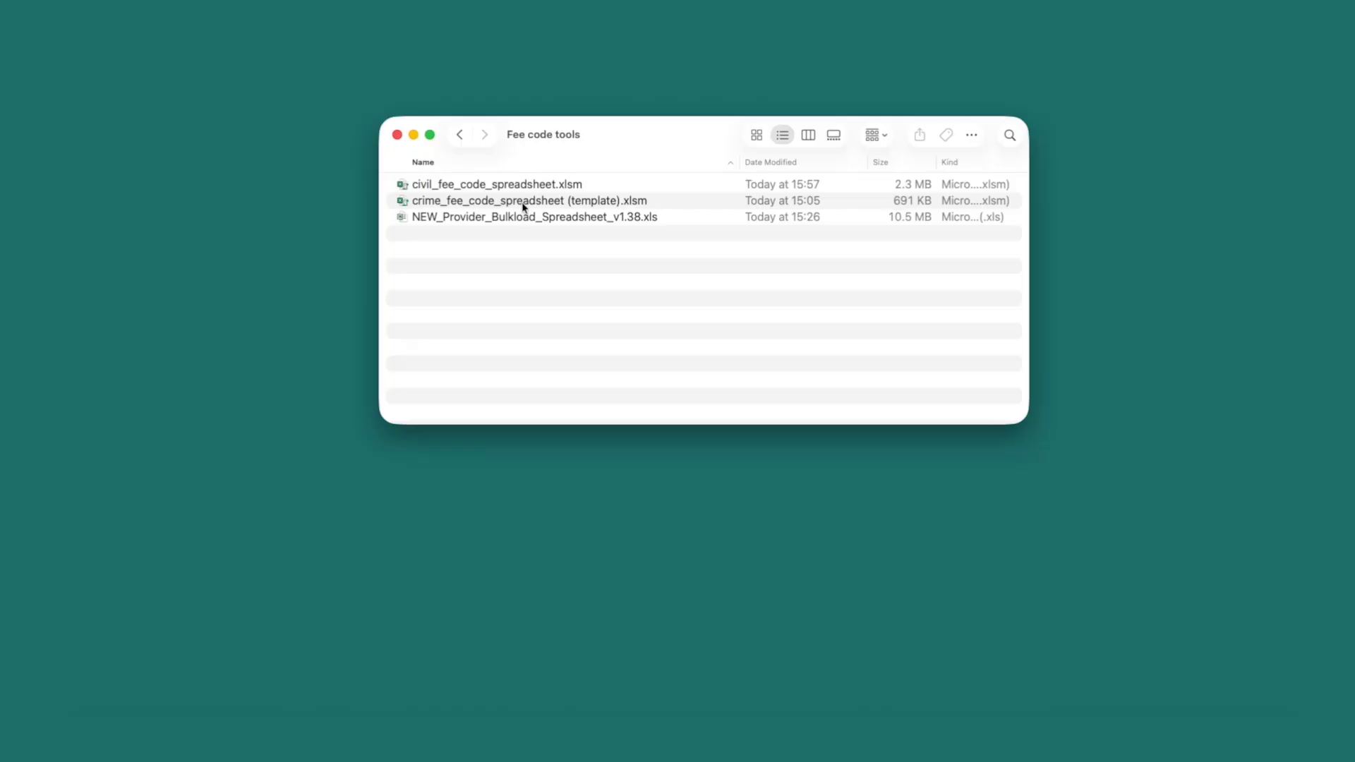
{"action": "left_click", "coordinate": [524, 204]}
{"action": "left_click", "coordinate": [519, 187]}
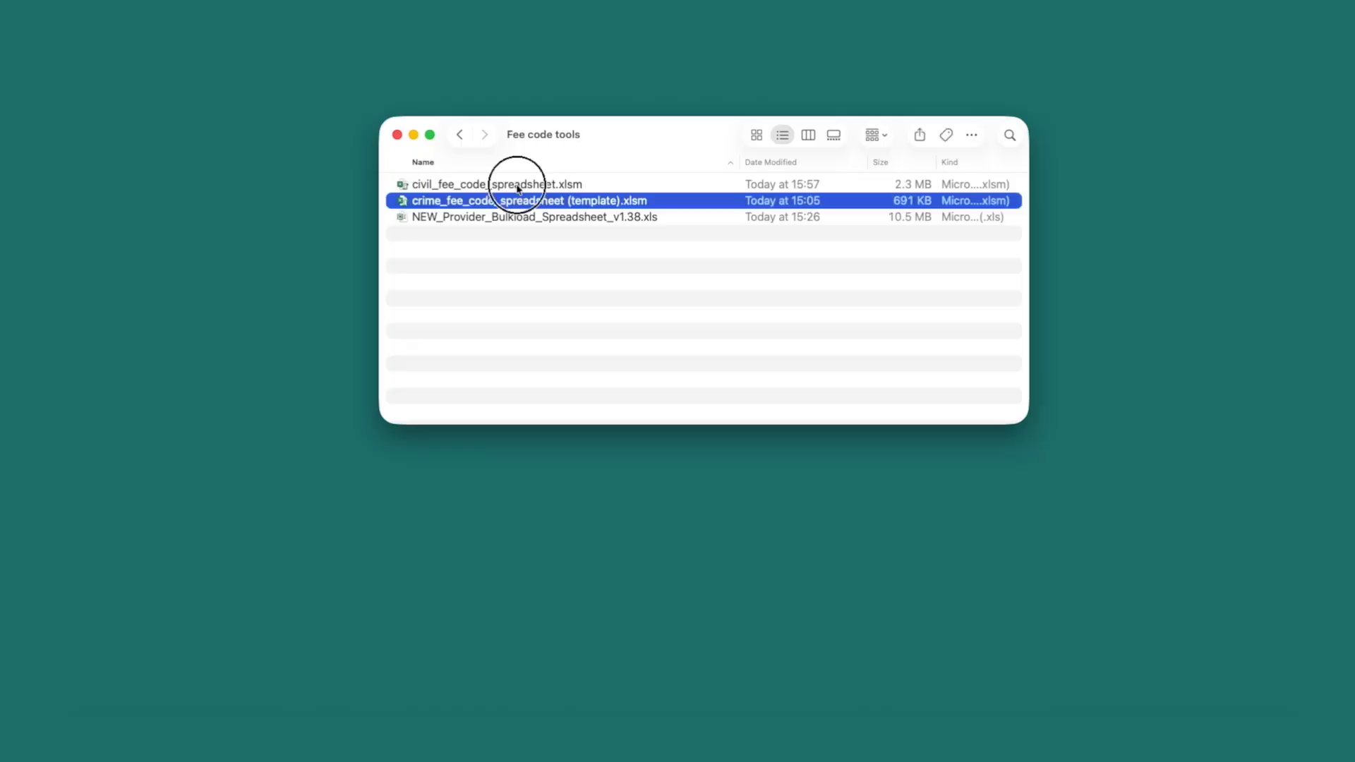
{"action": "key", "text": "Return"}
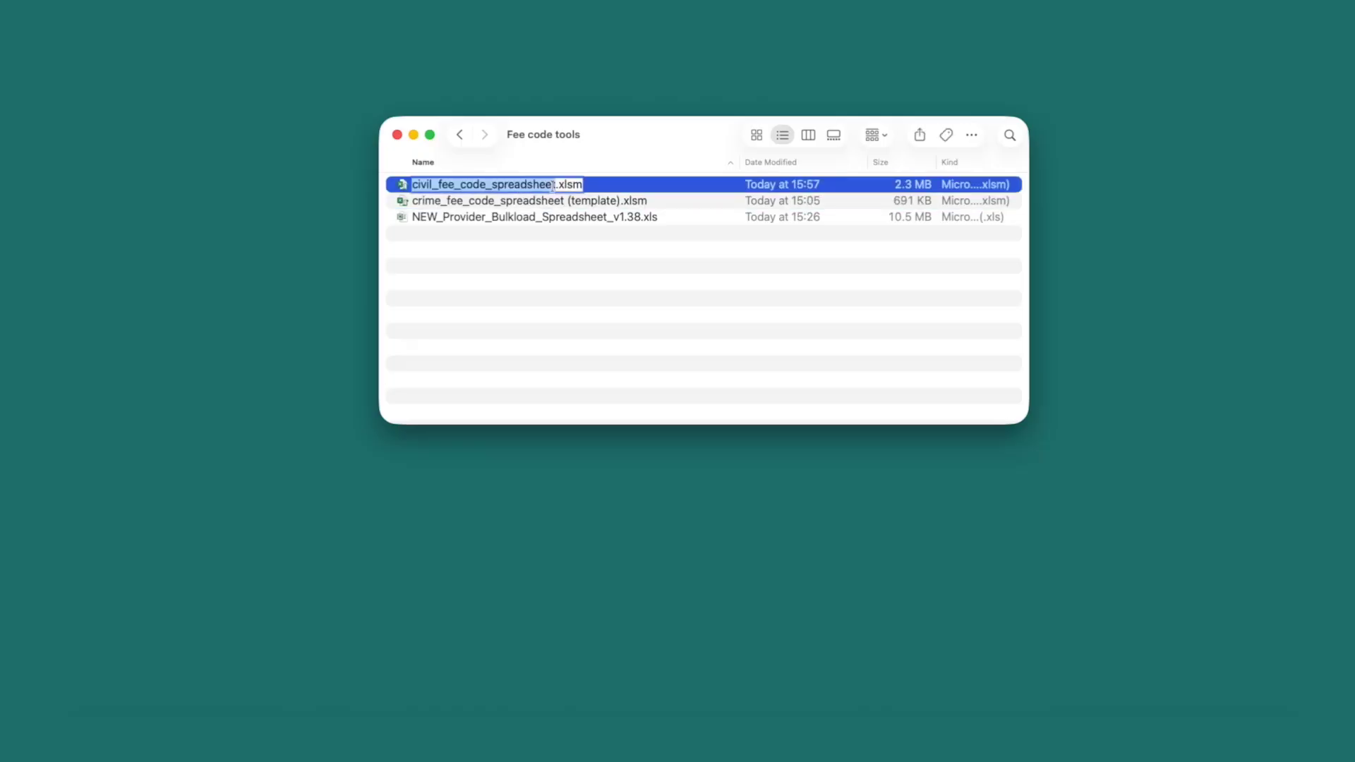
{"action": "type", "text": "(template)"}
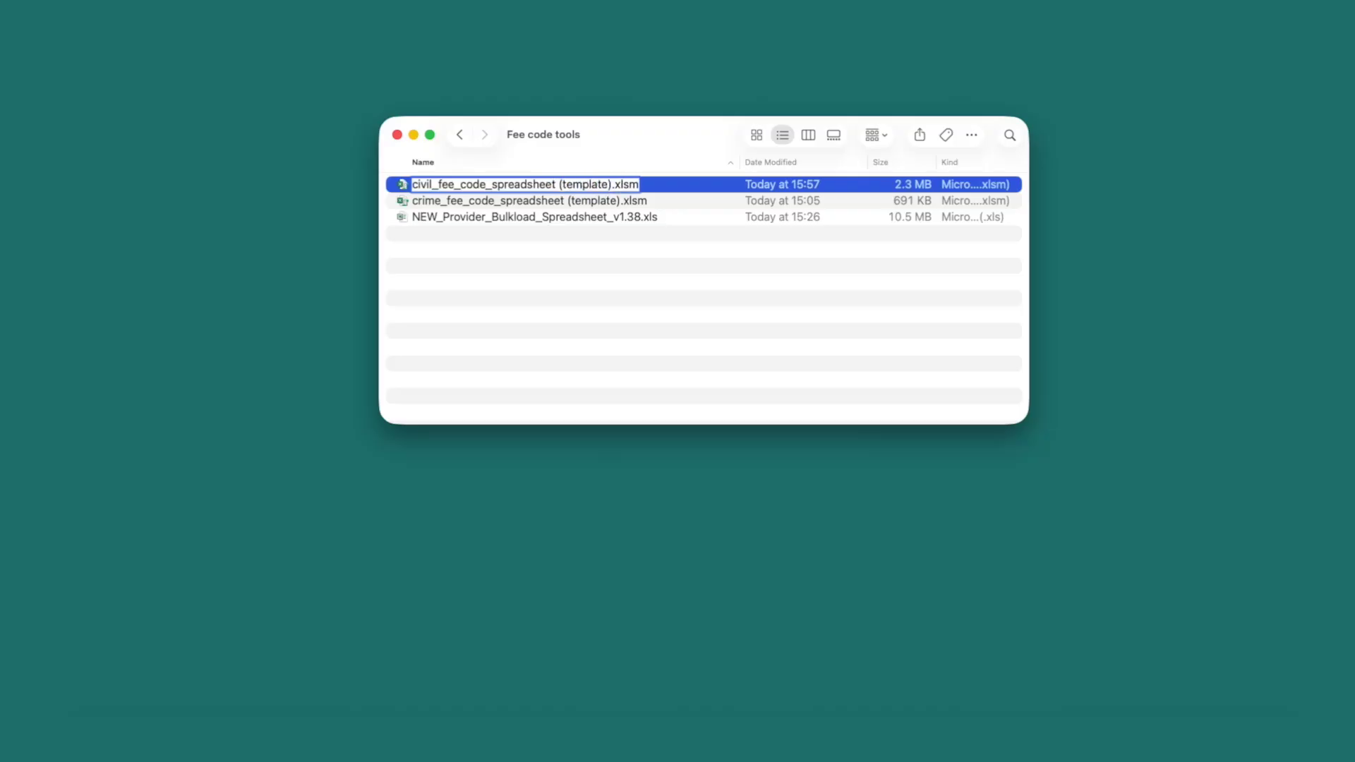
{"action": "key", "text": "Return"}
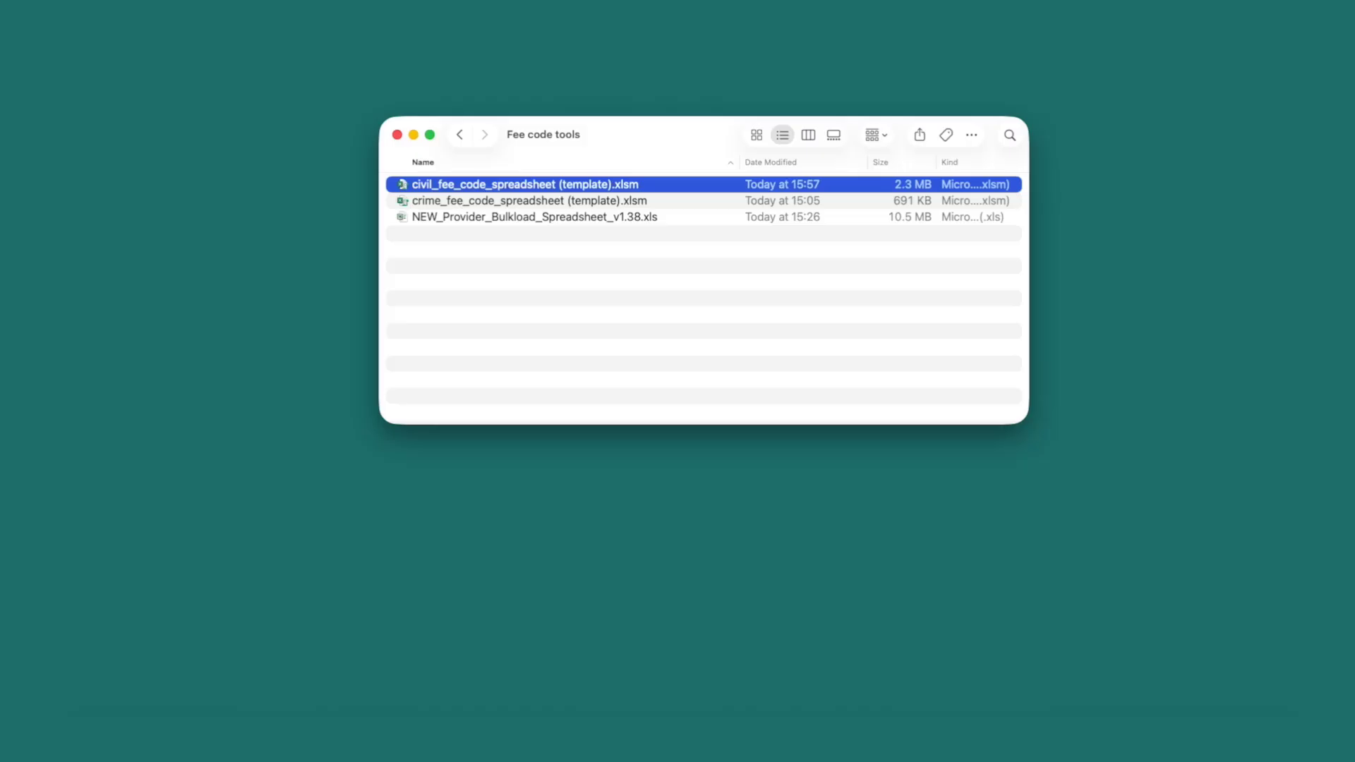
- Open civil_fee_code_spreadsheet (template).xlsm with macros enabled and allow its external data connections
{"action": "left_click", "coordinate": [583, 210]}
{"action": "double_click", "coordinate": [592, 189]}
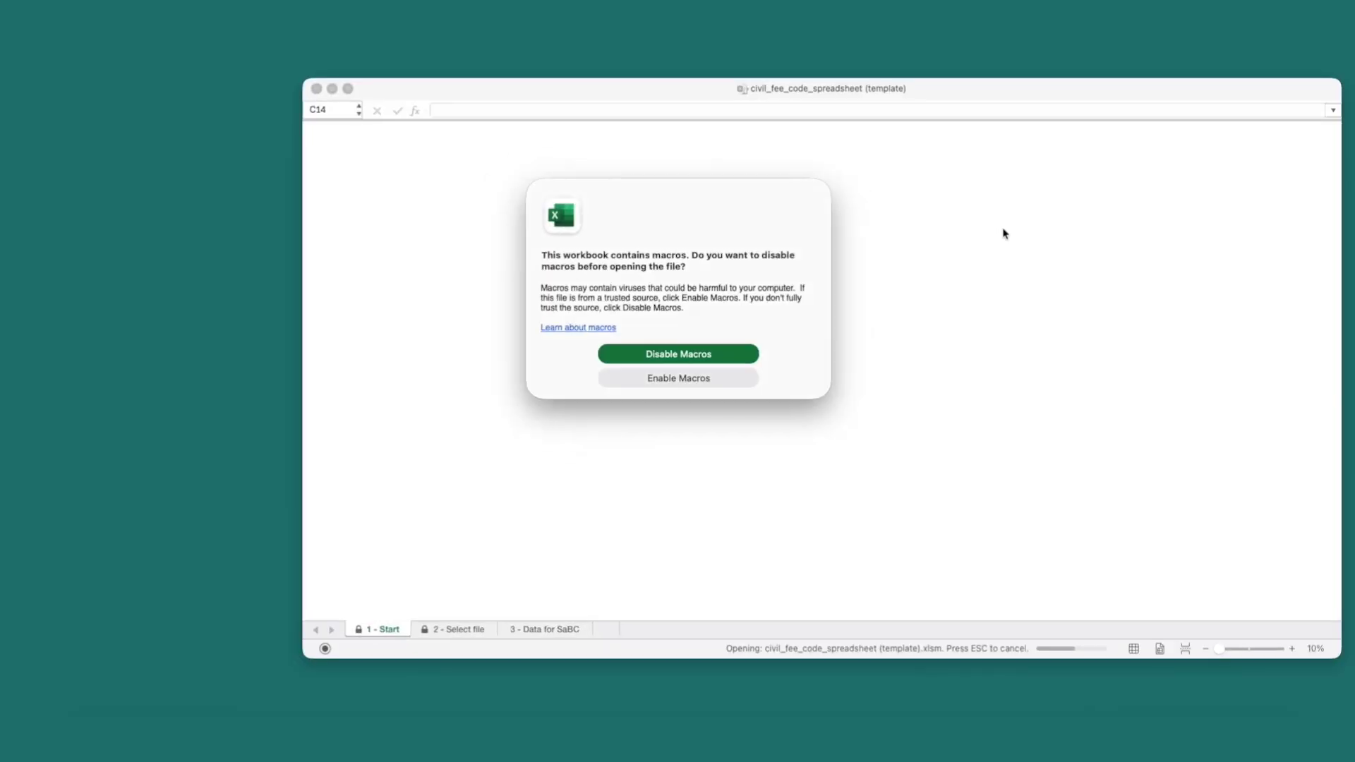
{"action": "left_click", "coordinate": [728, 377]}
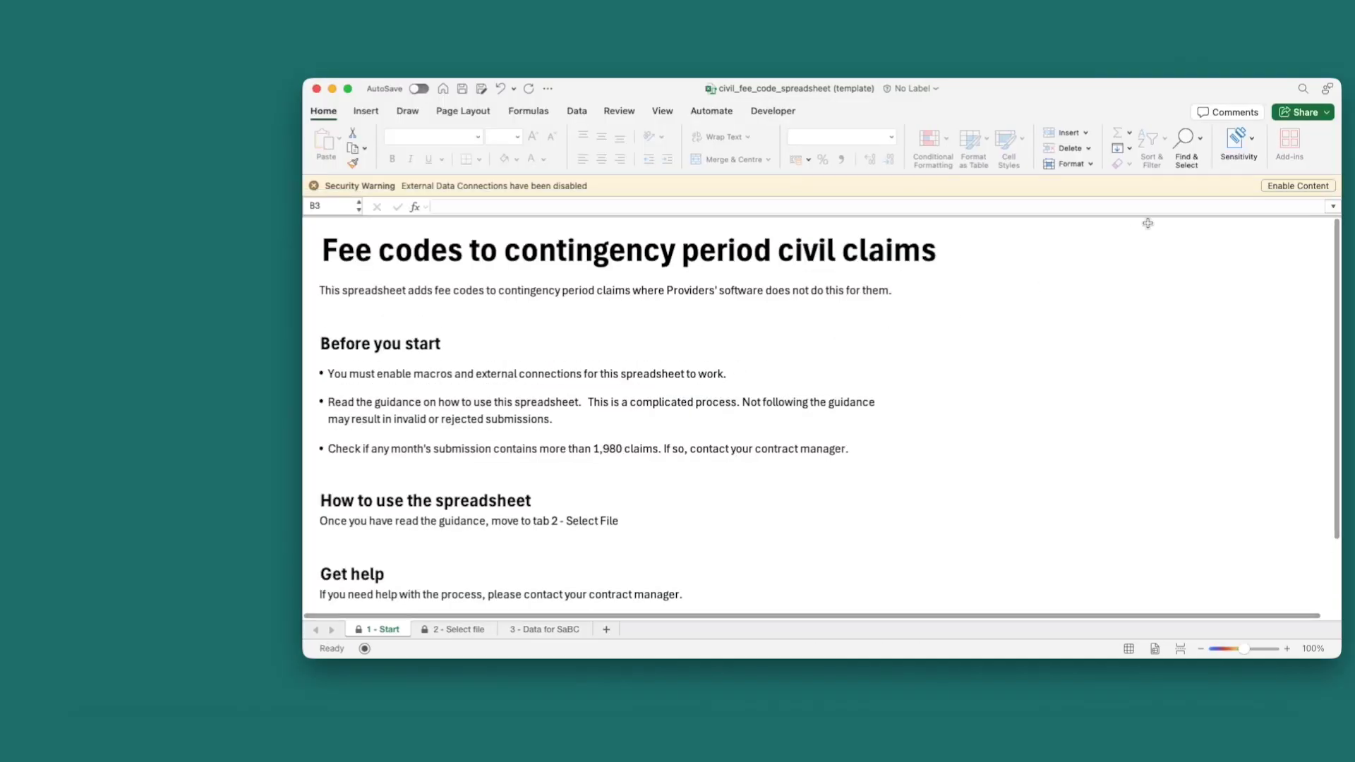
{"action": "left_click", "coordinate": [1317, 187]}
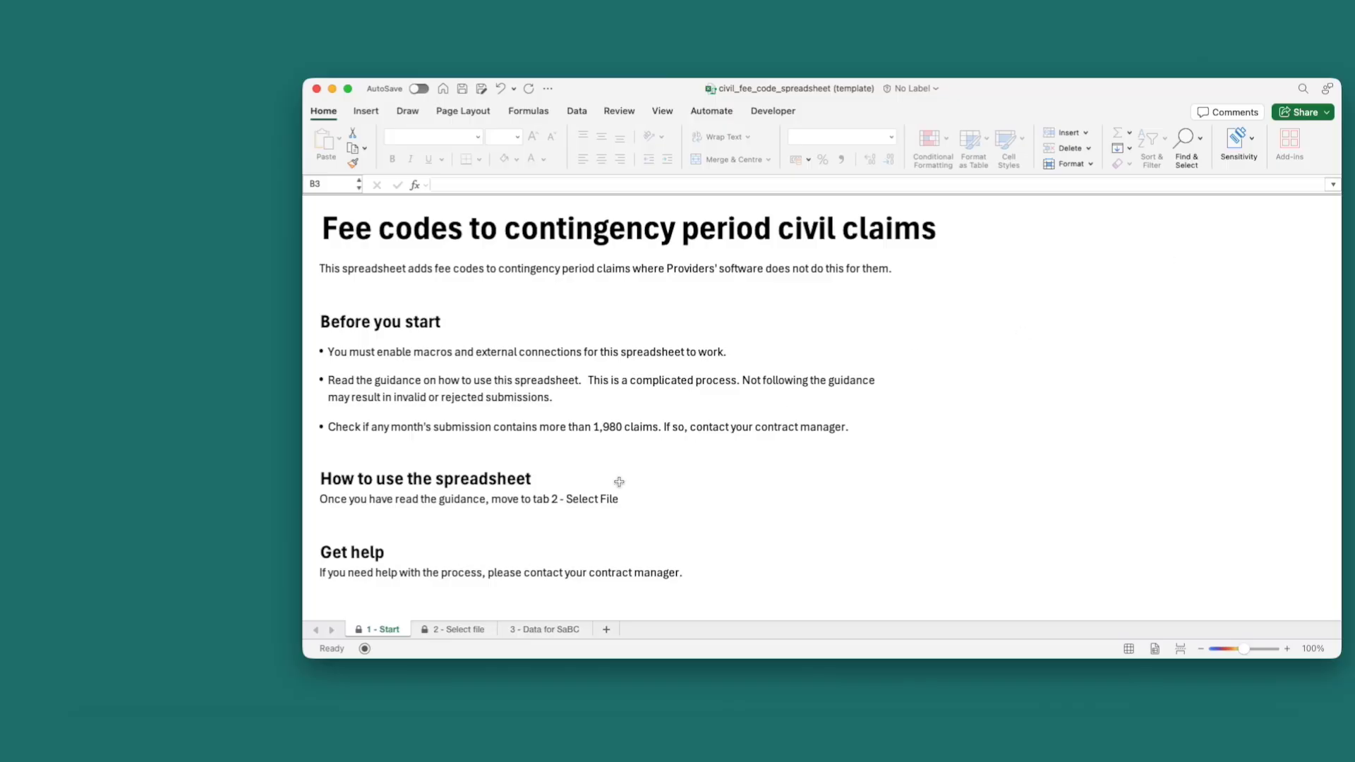
- On the Select file sheet, load the XML claim file Civil_MAY_25.xml from the Bulk files needing fee codes folder
{"action": "left_click", "coordinate": [462, 630]}
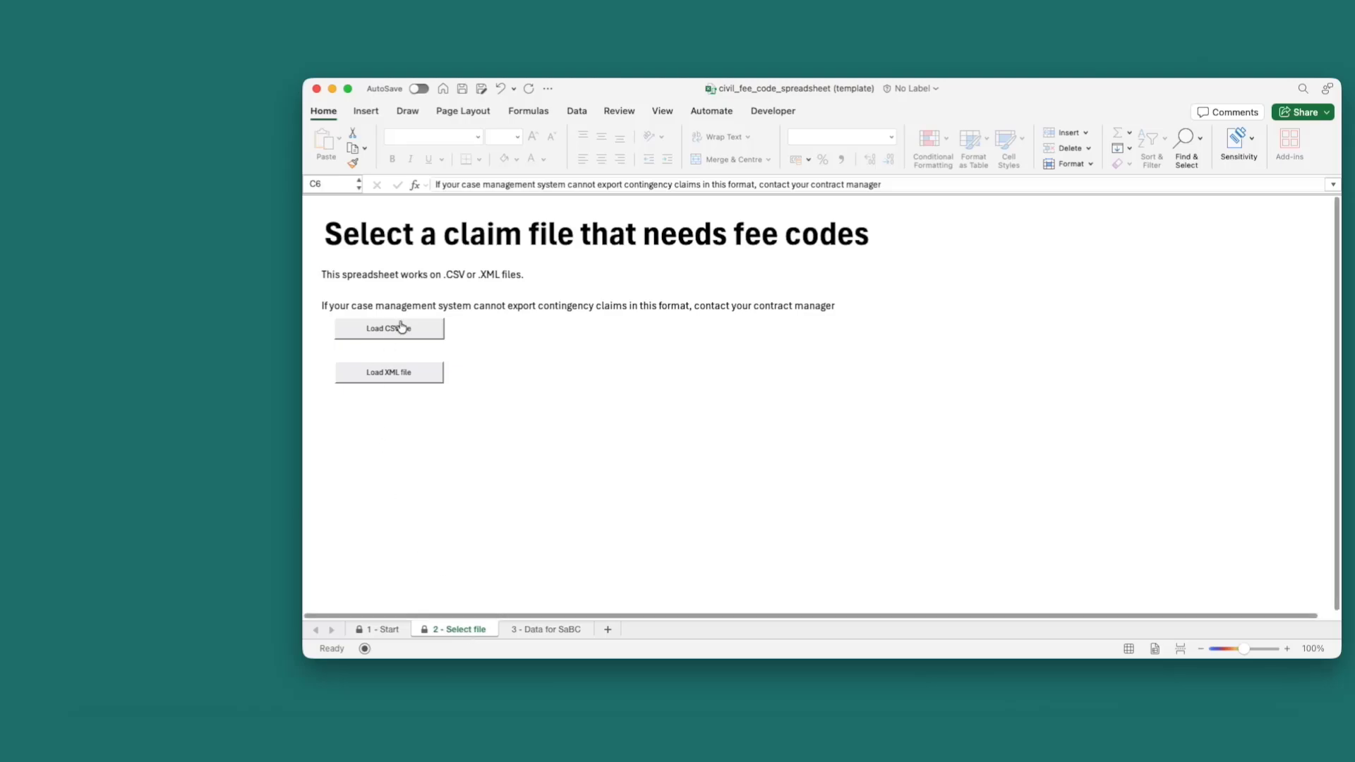
{"action": "left_click", "coordinate": [416, 381]}
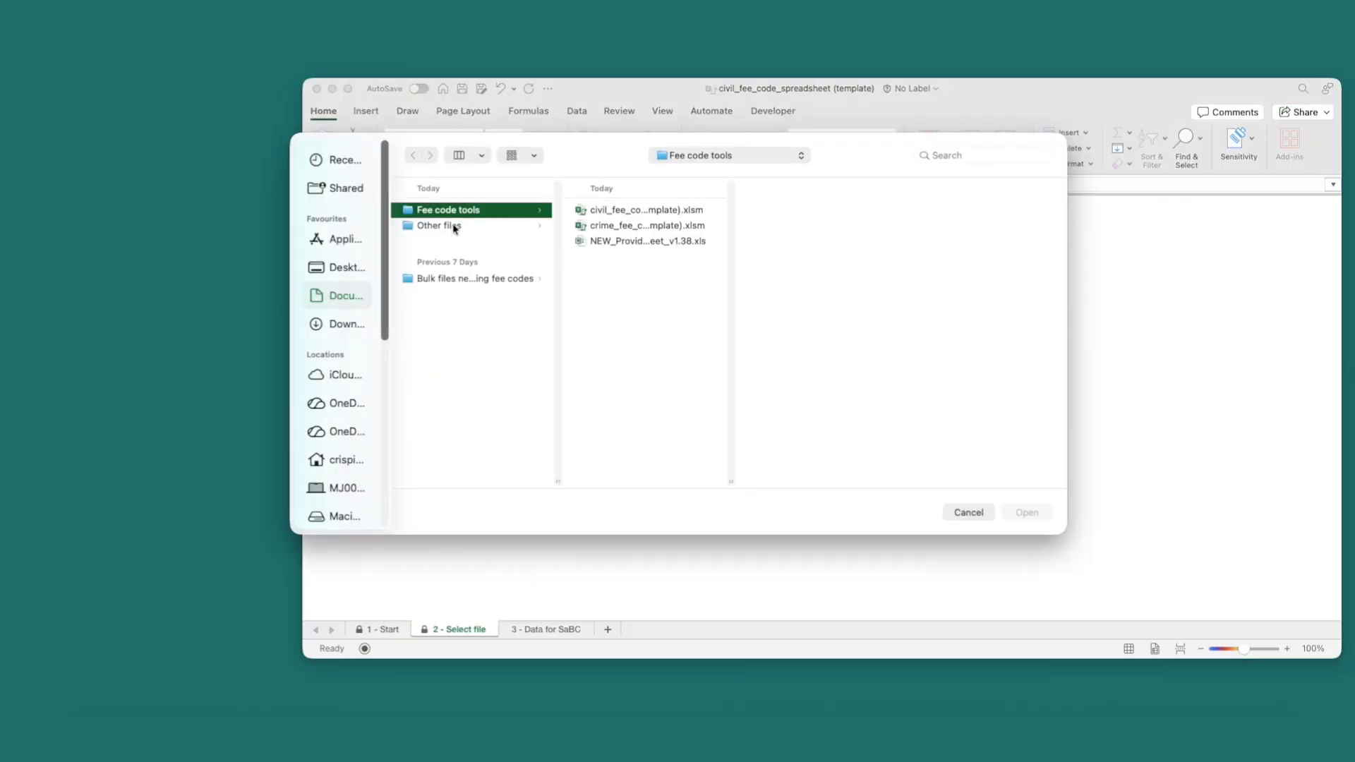
{"action": "left_click", "coordinate": [444, 281]}
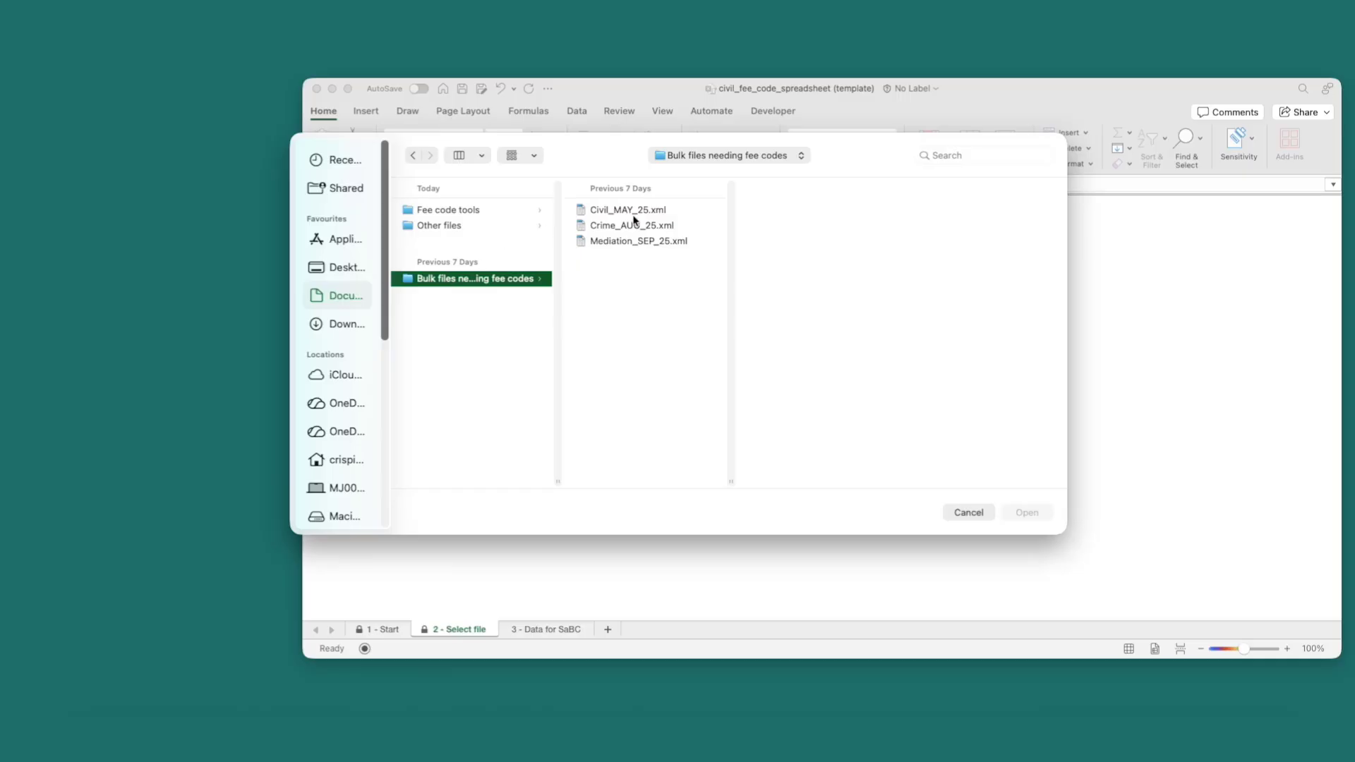
{"action": "left_click", "coordinate": [638, 209]}
{"action": "left_click", "coordinate": [1049, 514]}
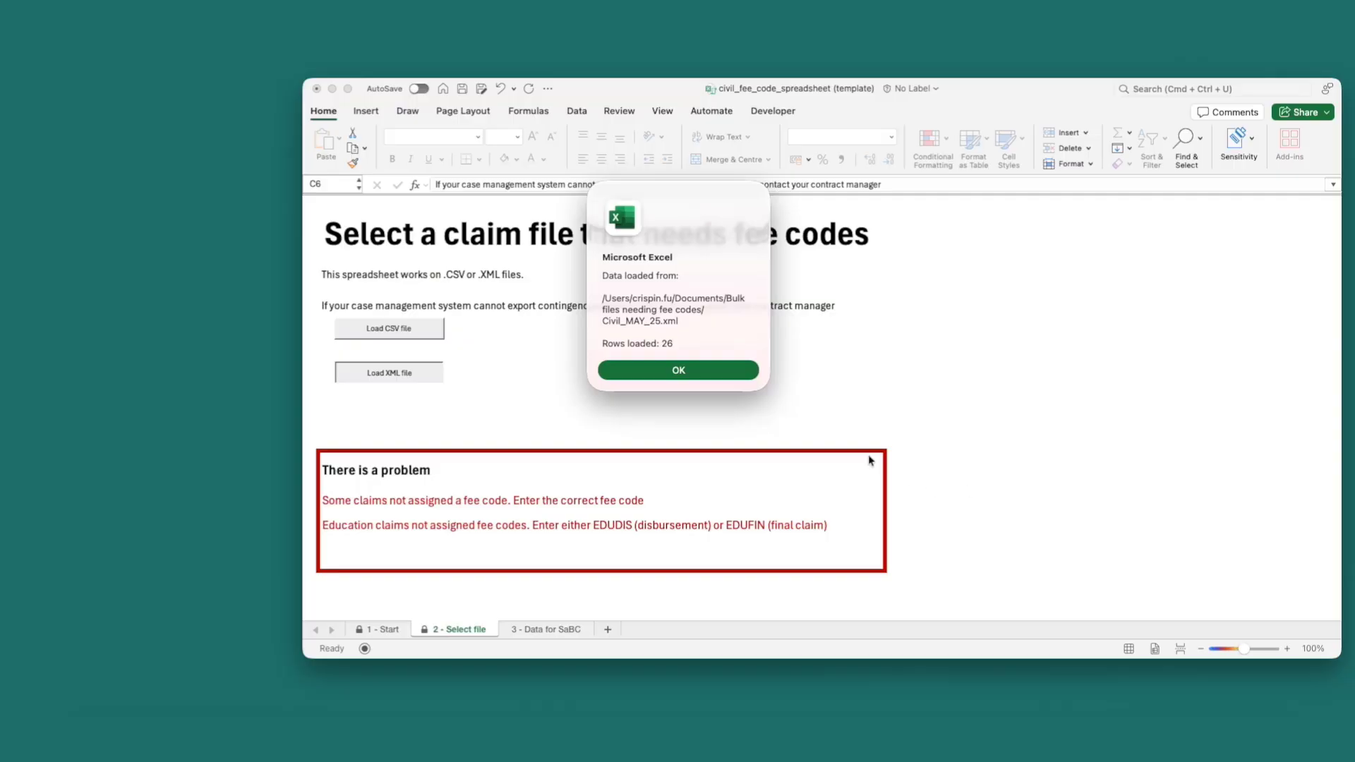
{"action": "left_click", "coordinate": [653, 372]}
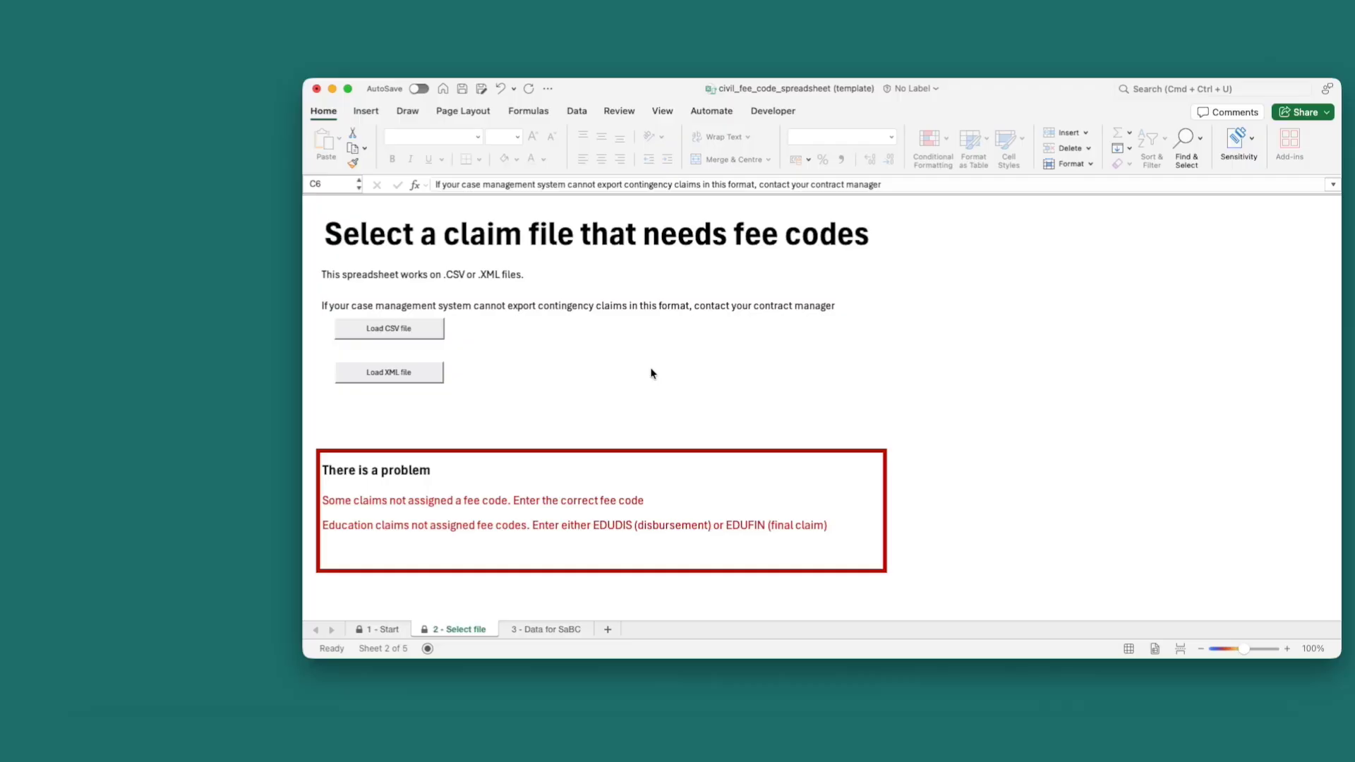
- On the Data for SaBC sheet, filter the Fee Code column to only "EDUDIS or EDUFIN" and "Fee code not mapped." entries
{"action": "left_click", "coordinate": [551, 629]}
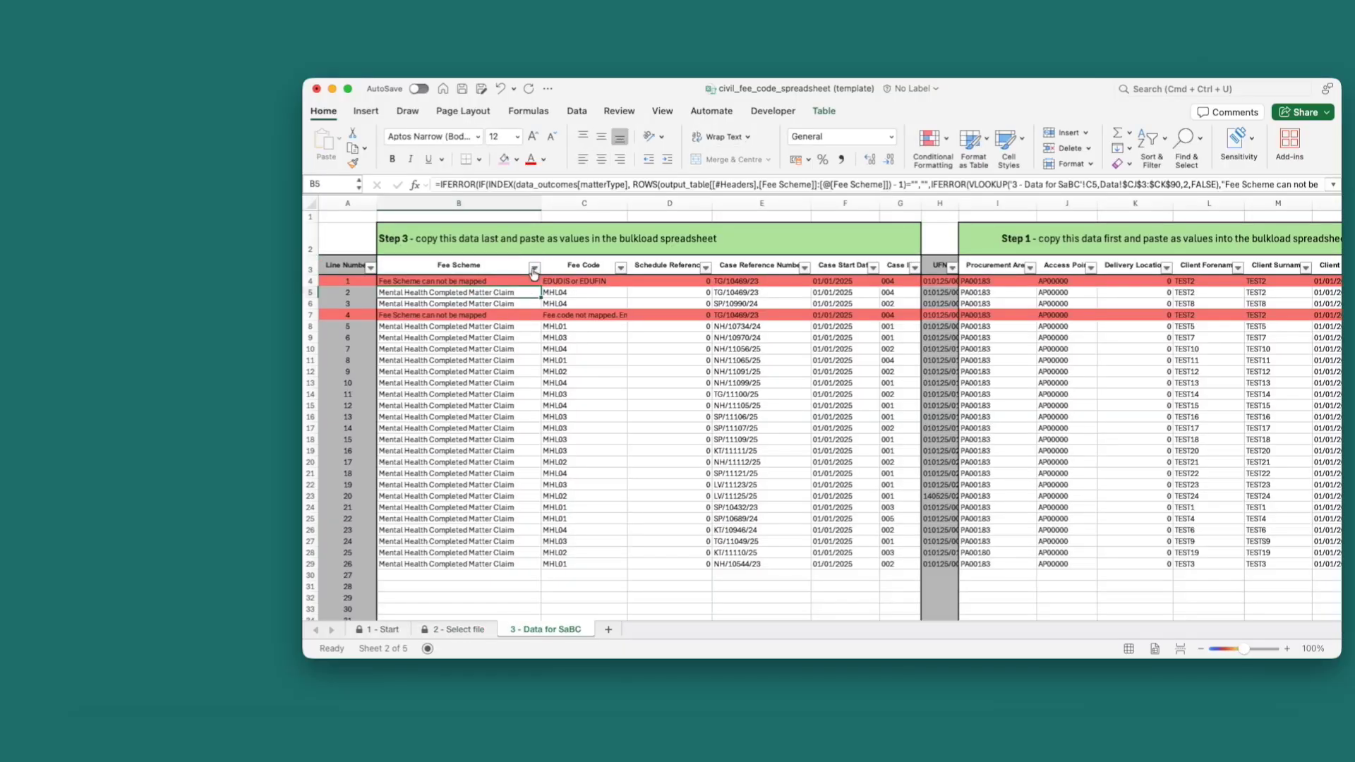
{"action": "left_click", "coordinate": [426, 247]}
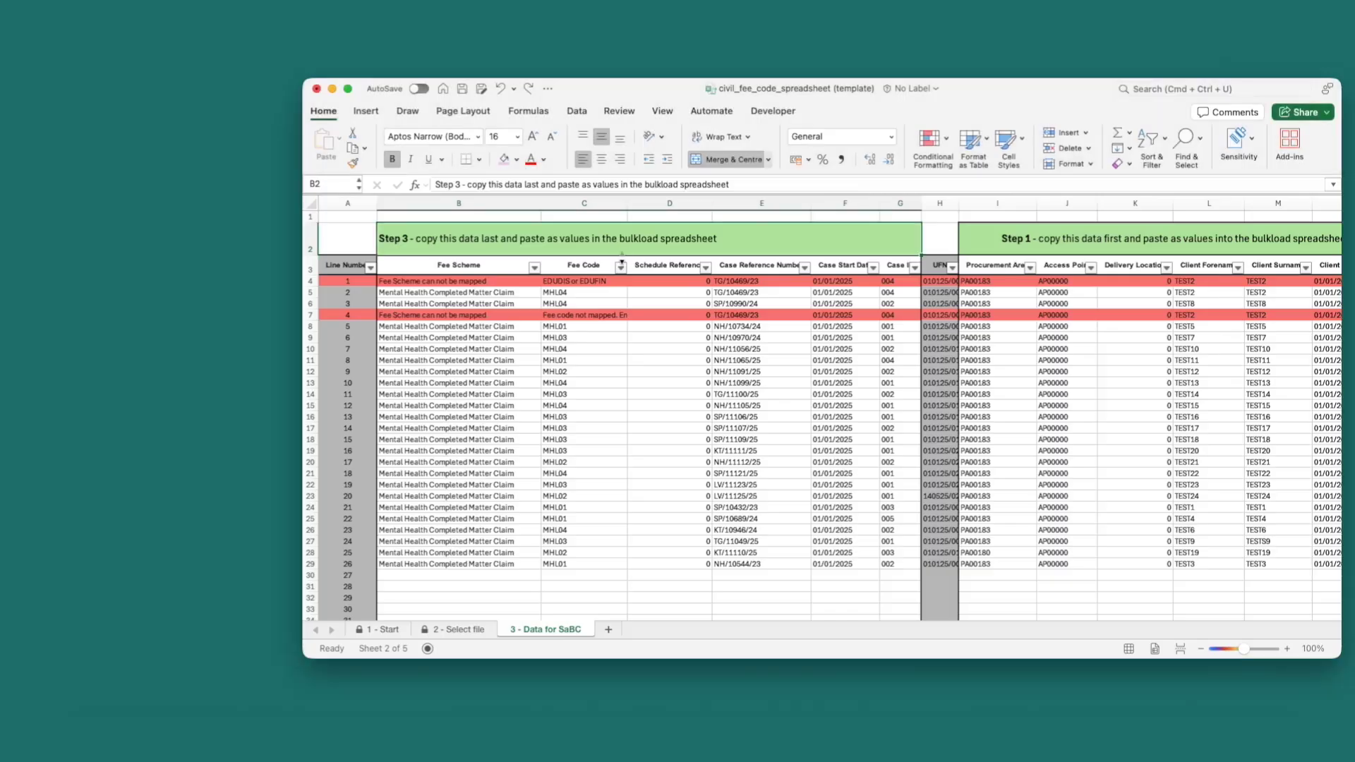
{"action": "left_click", "coordinate": [621, 267]}
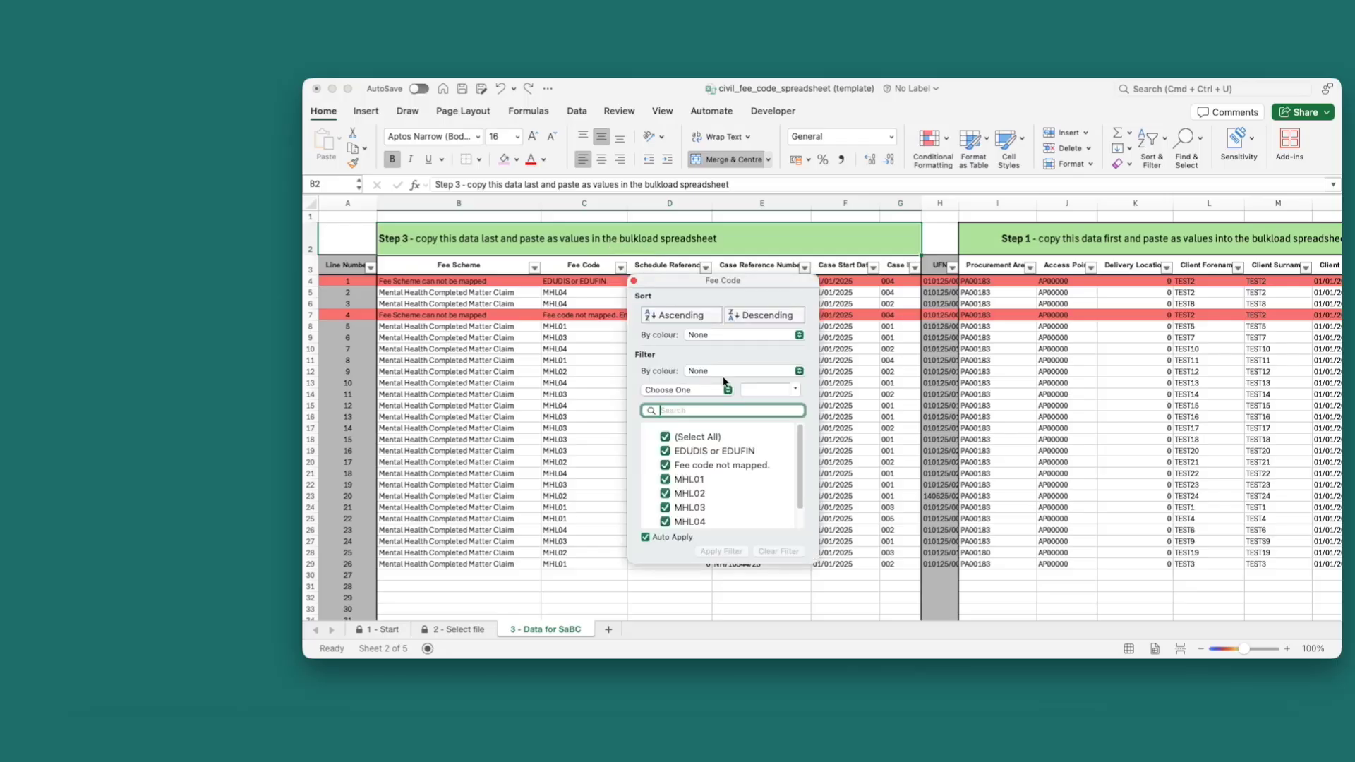
{"action": "left_click", "coordinate": [681, 437]}
{"action": "left_click", "coordinate": [664, 451]}
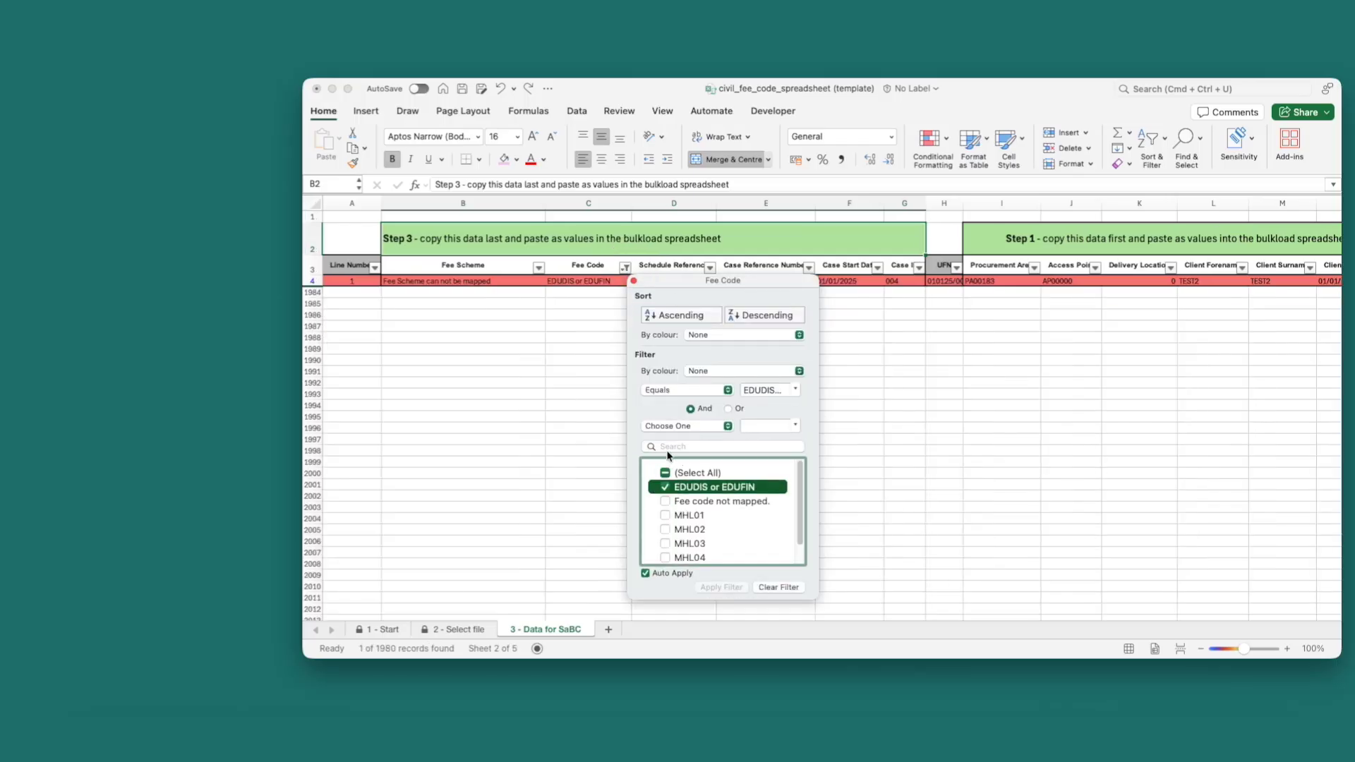
{"action": "left_click", "coordinate": [666, 502]}
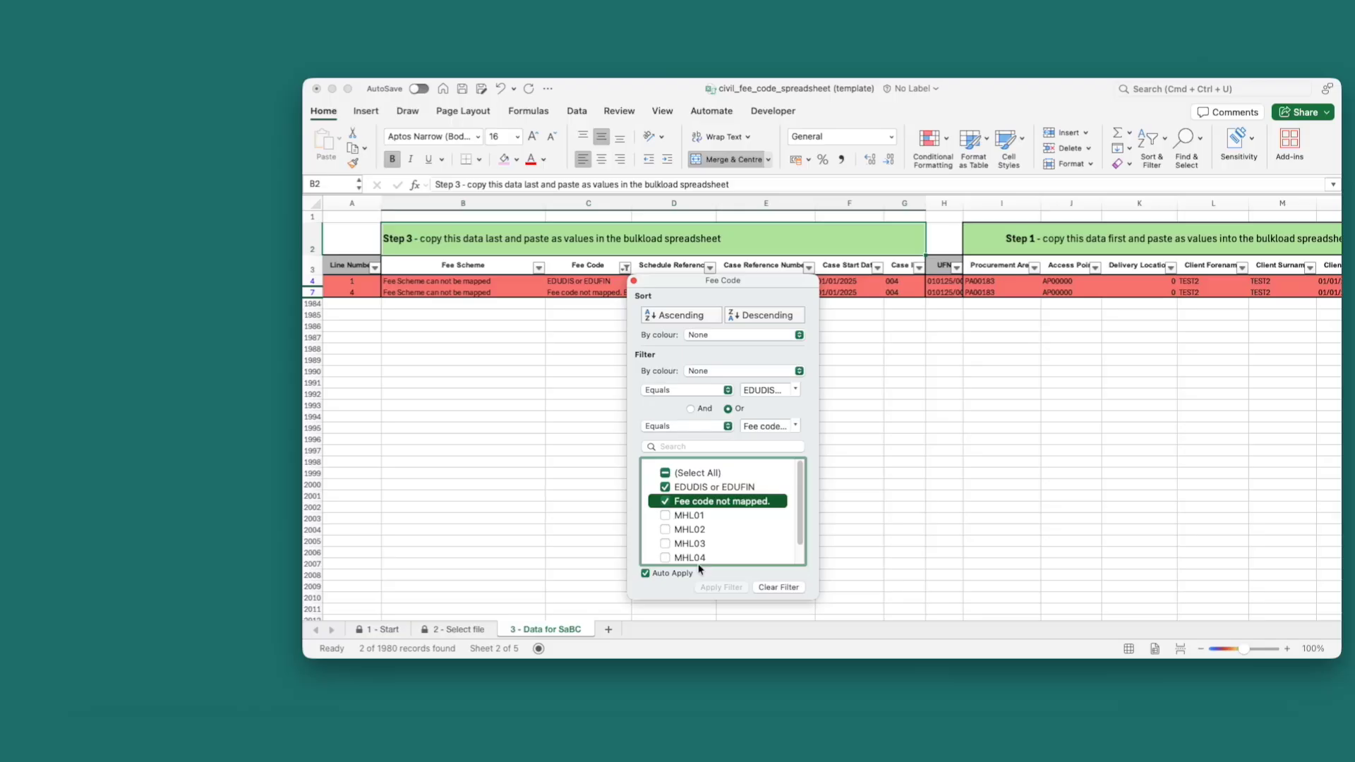
{"action": "scroll", "coordinate": [694, 533], "scroll_direction": "down", "scroll_amount": 2}
{"action": "scroll", "coordinate": [694, 534], "scroll_direction": "up", "scroll_amount": 2}
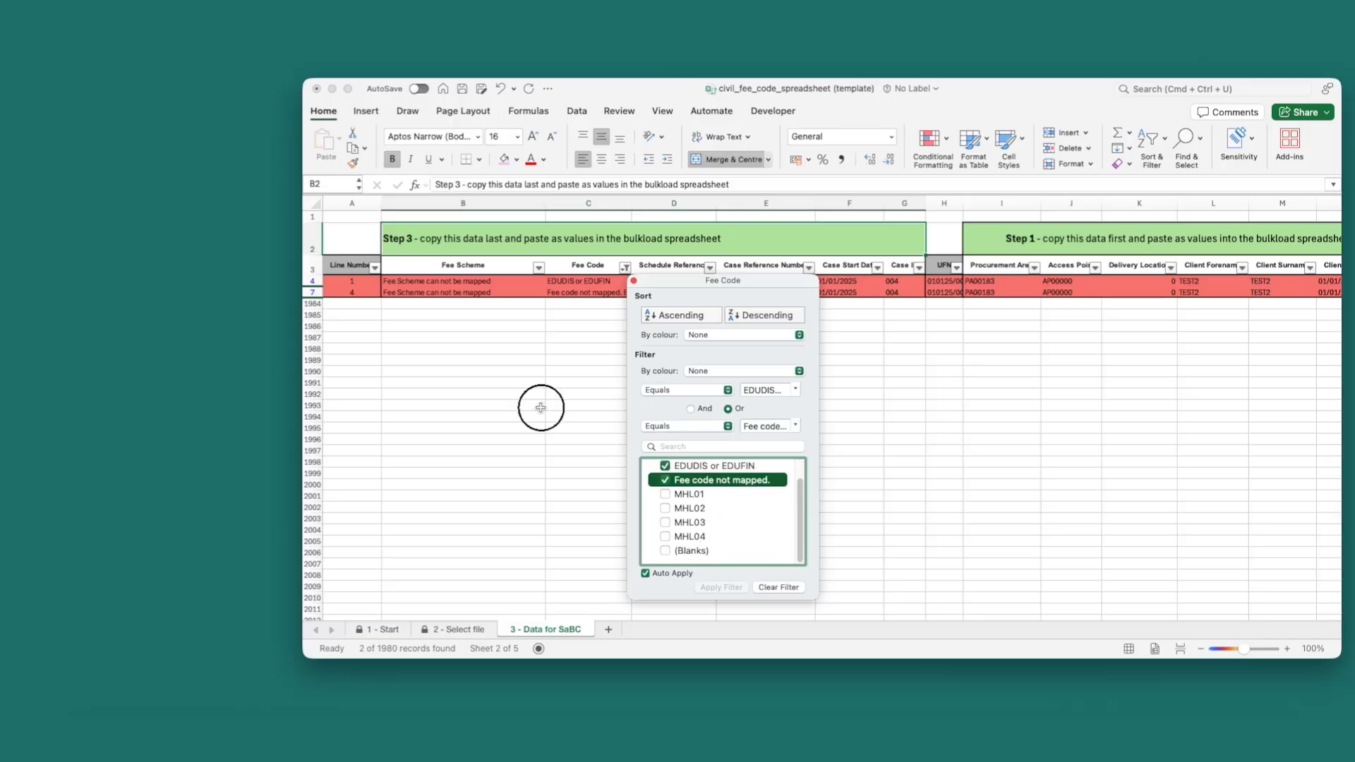
{"action": "left_click", "coordinate": [540, 408]}
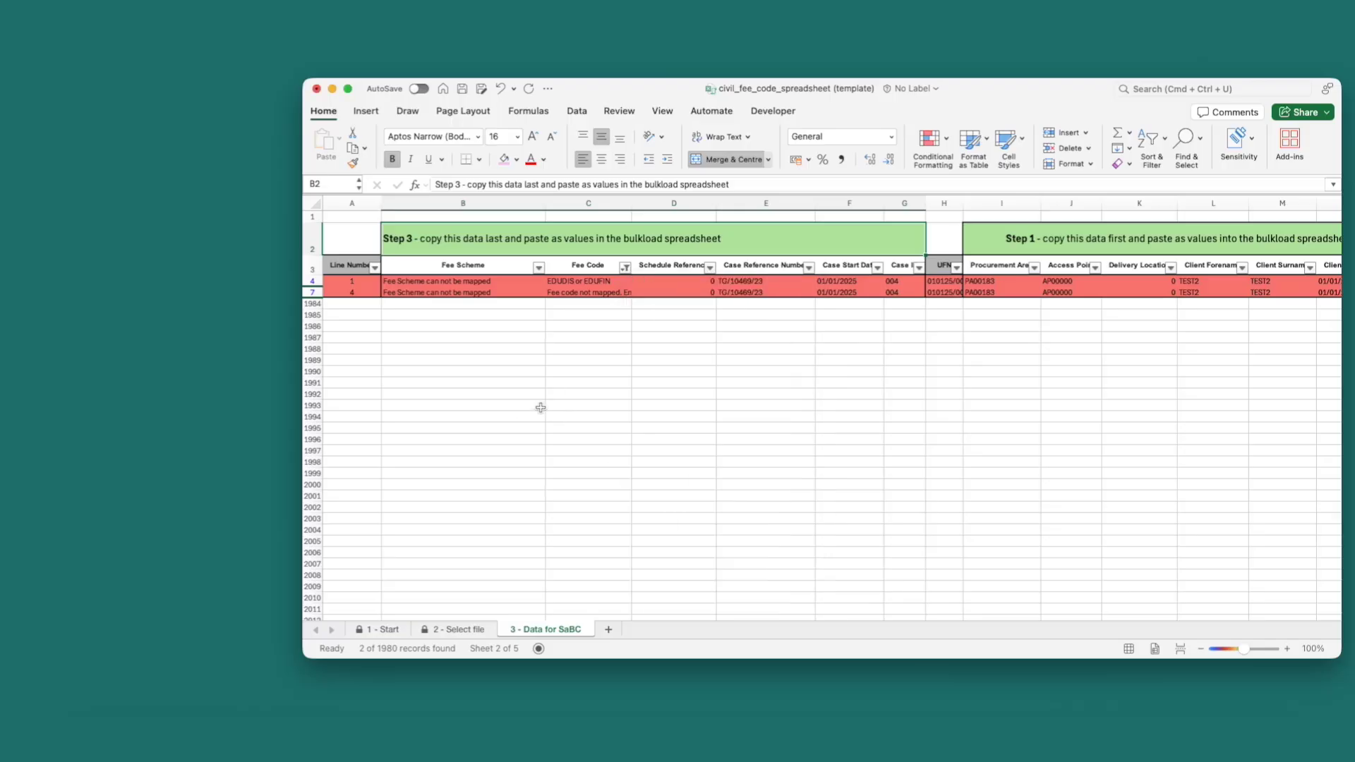
- Enter EDUDIS as the fee code for claim line 1
{"action": "left_click", "coordinate": [587, 283]}
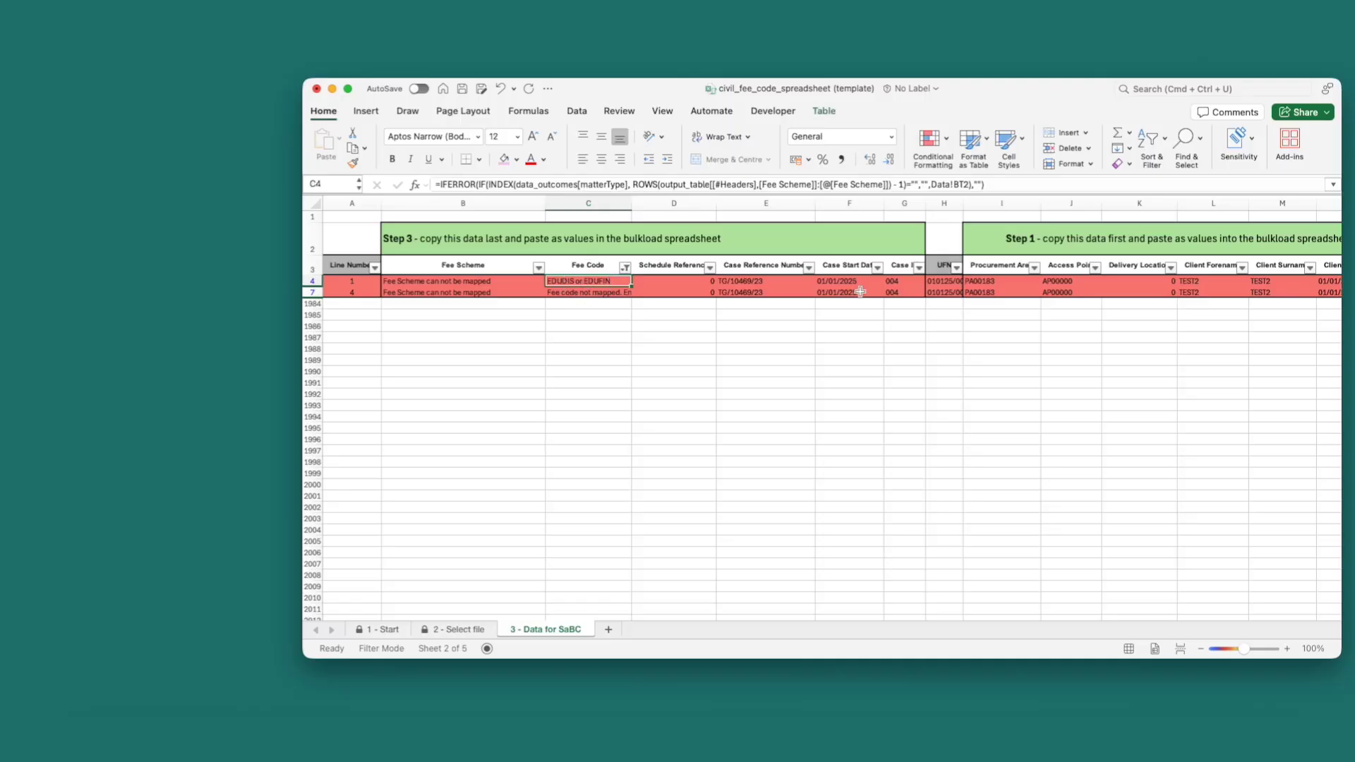
{"action": "type", "text": "EDU"}
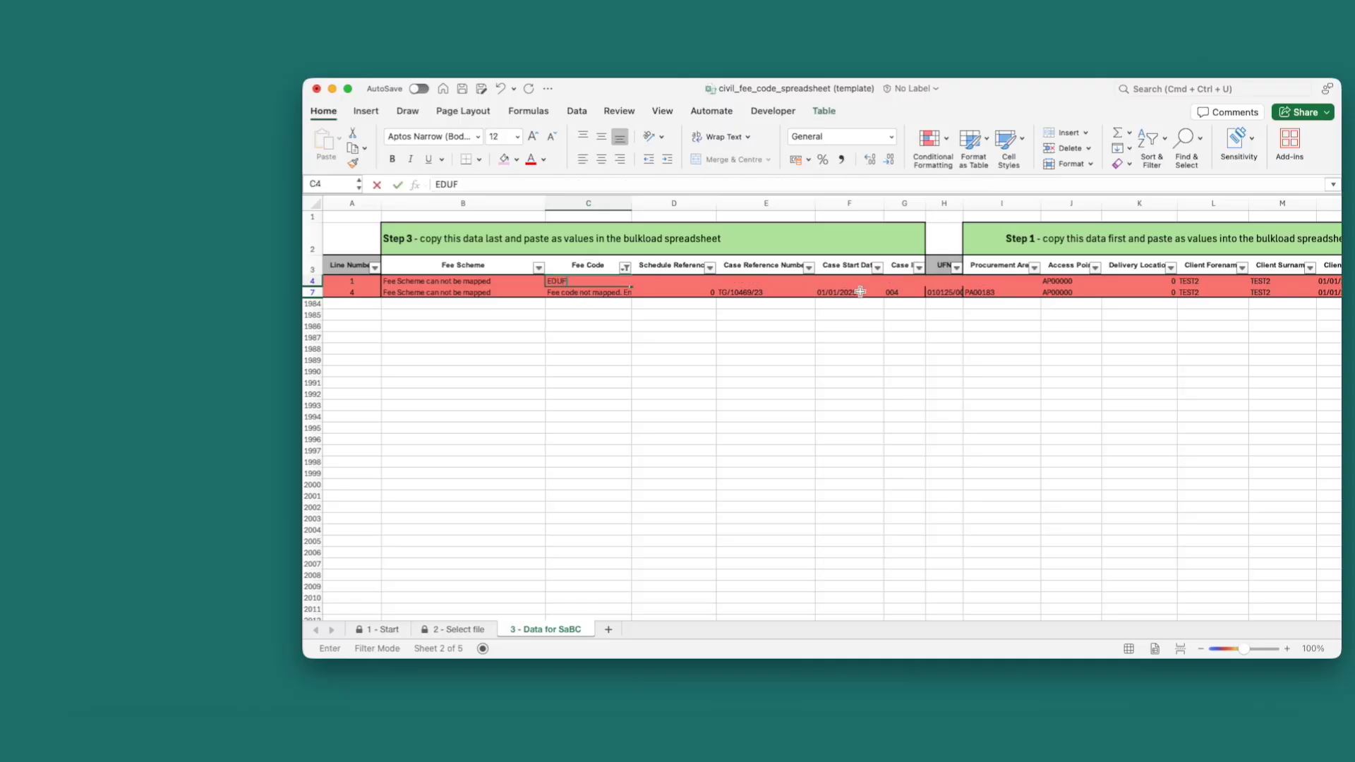
{"action": "key", "text": "BackSpace"}
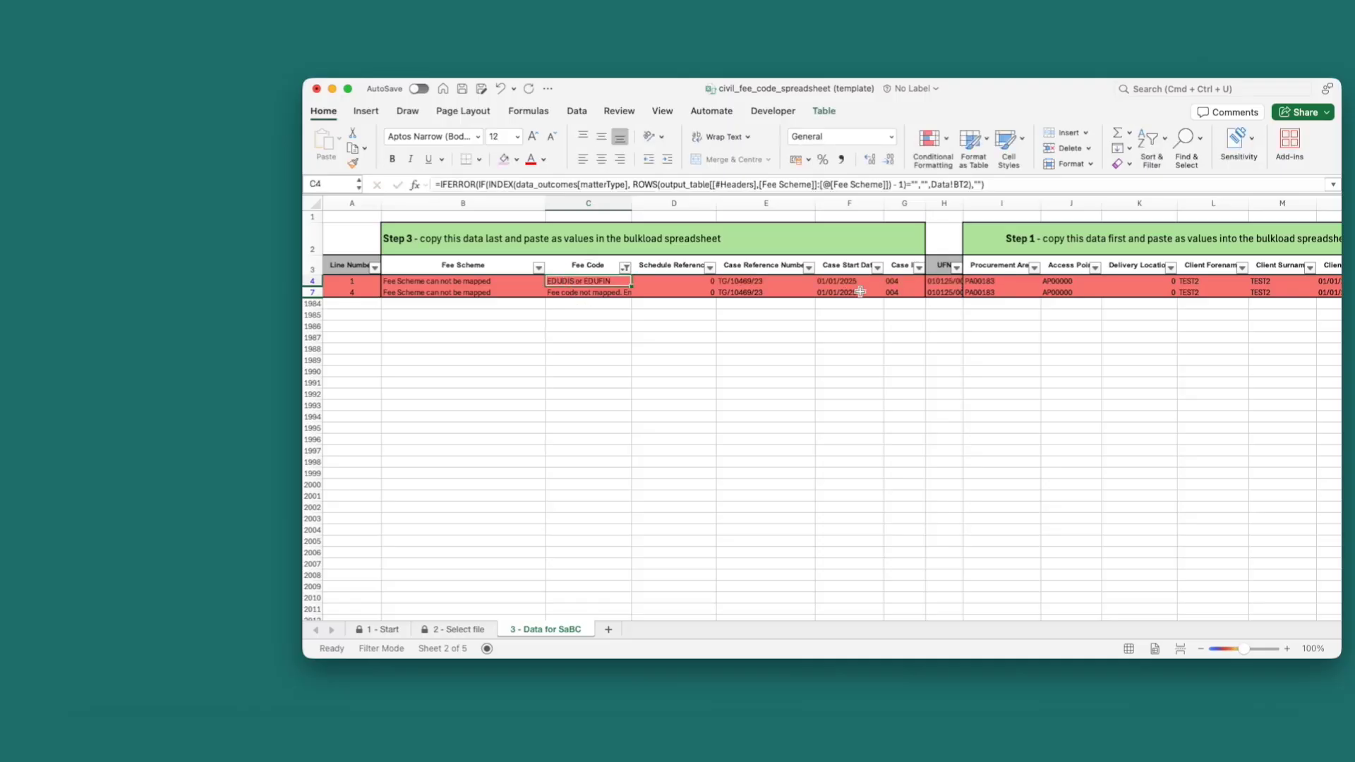
{"action": "type", "text": "F"}
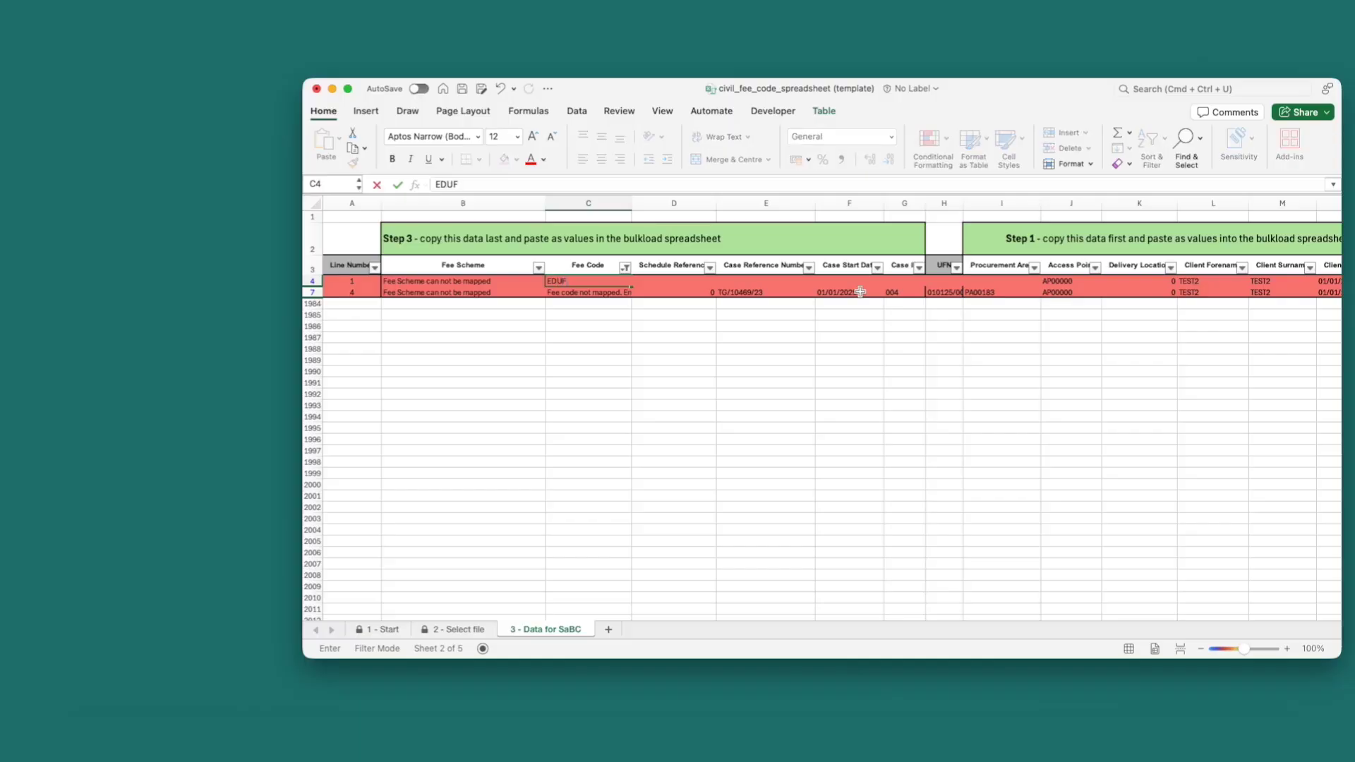
{"action": "left_click", "coordinate": [860, 292]}
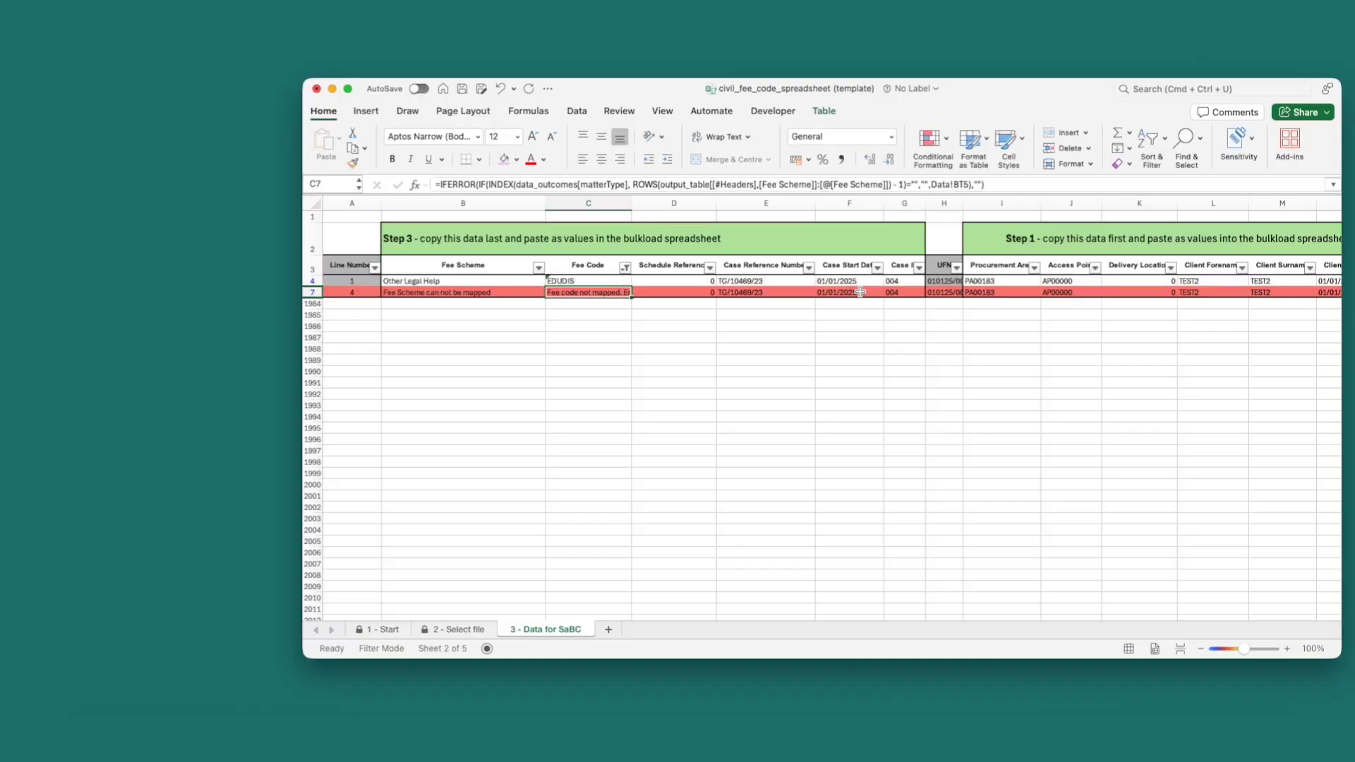
- Enter MHL004 as the fee code for claim line 4 and check its Fee Scheme cell
{"action": "left_click", "coordinate": [573, 292]}
{"action": "type", "text": "MHL0"}
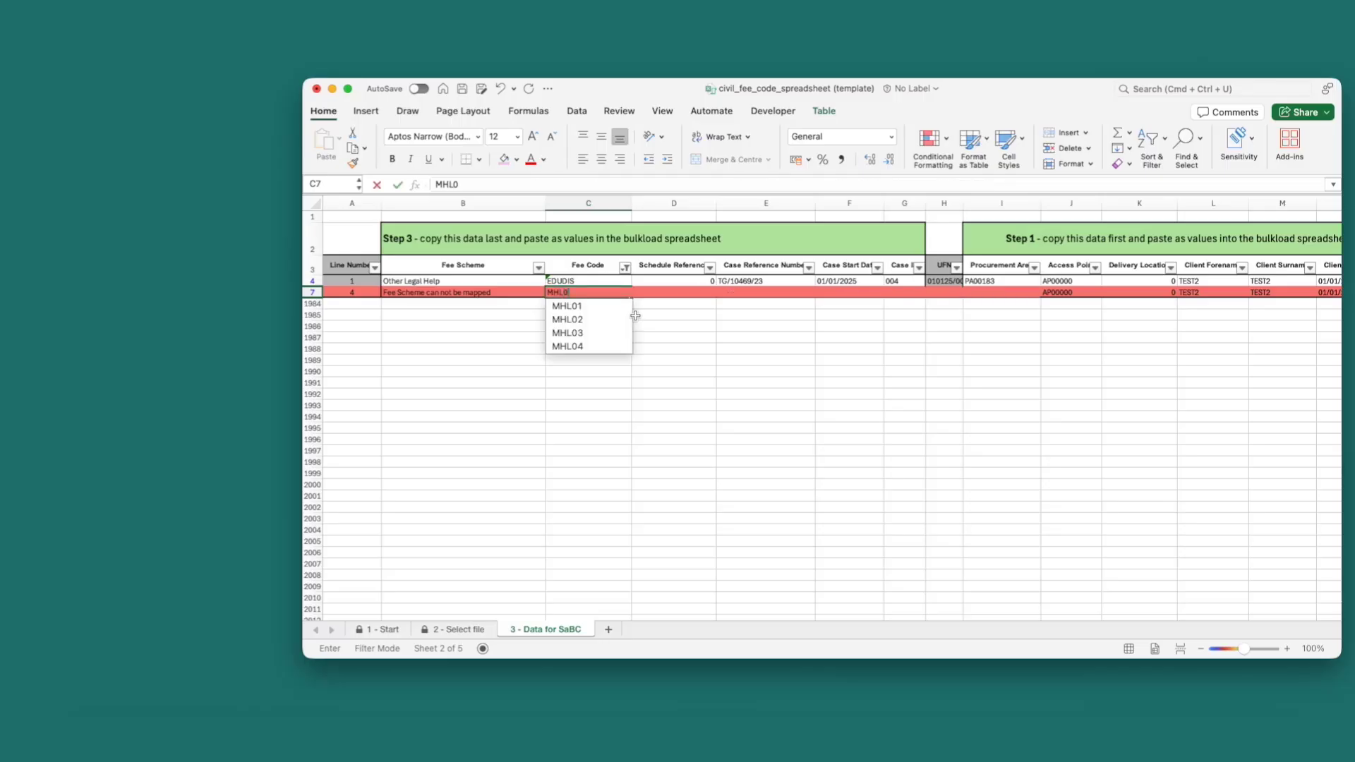
{"action": "type", "text": "04"}
{"action": "key", "text": "Return"}
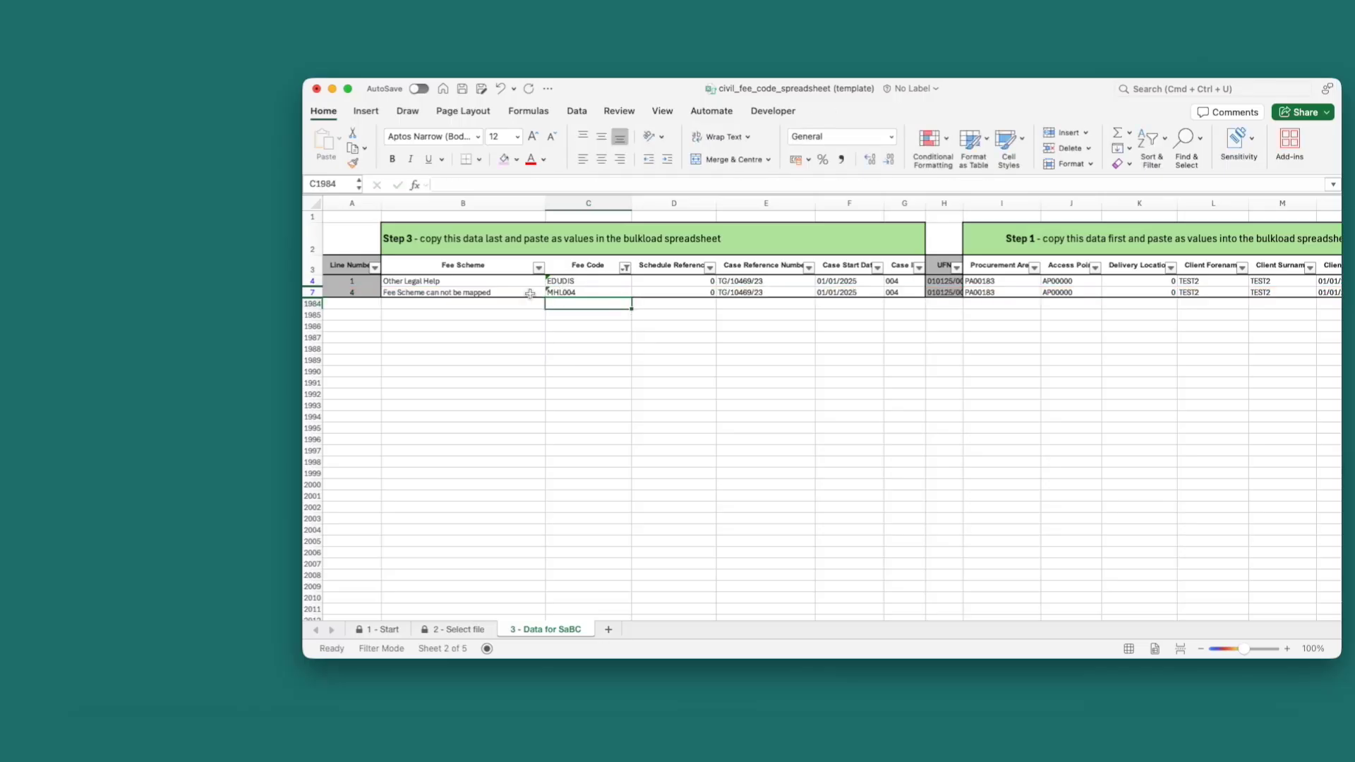
{"action": "left_click", "coordinate": [517, 293]}
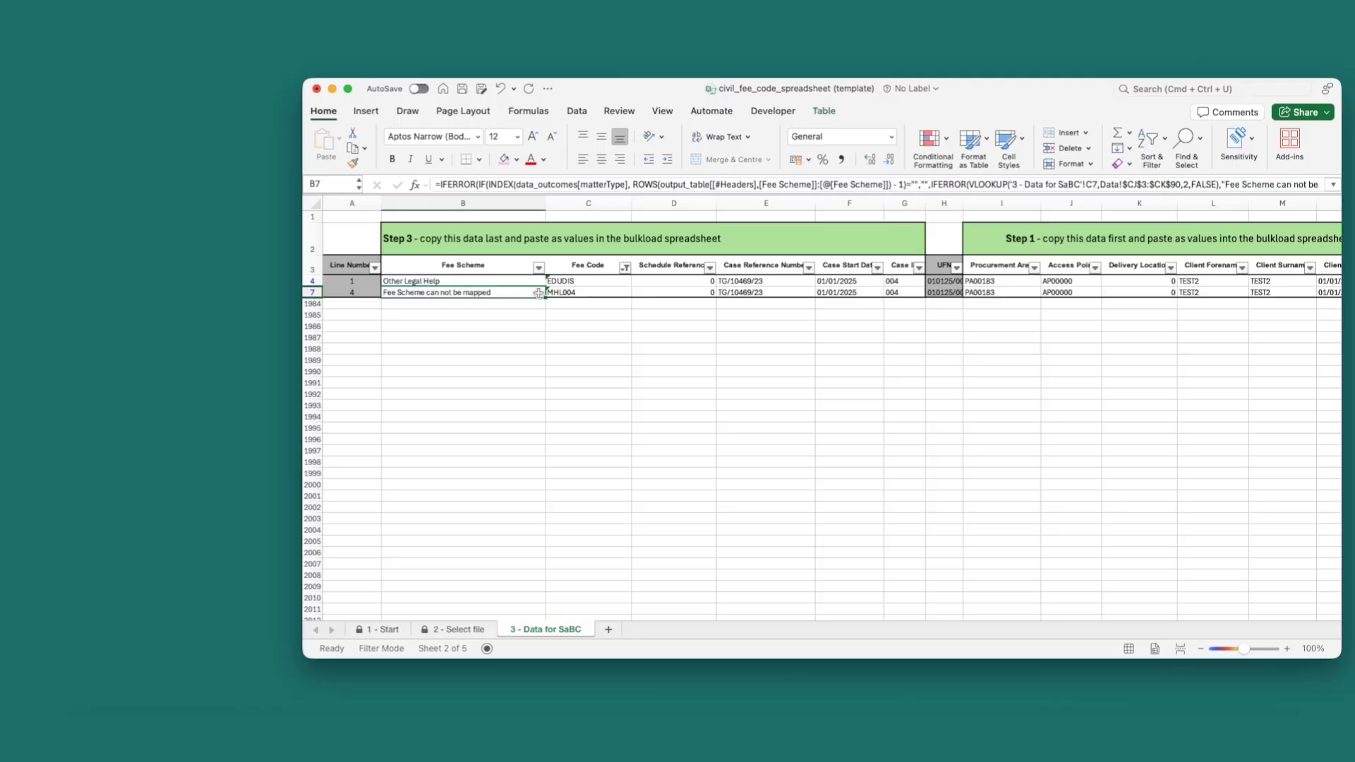
{"action": "left_click", "coordinate": [608, 288]}
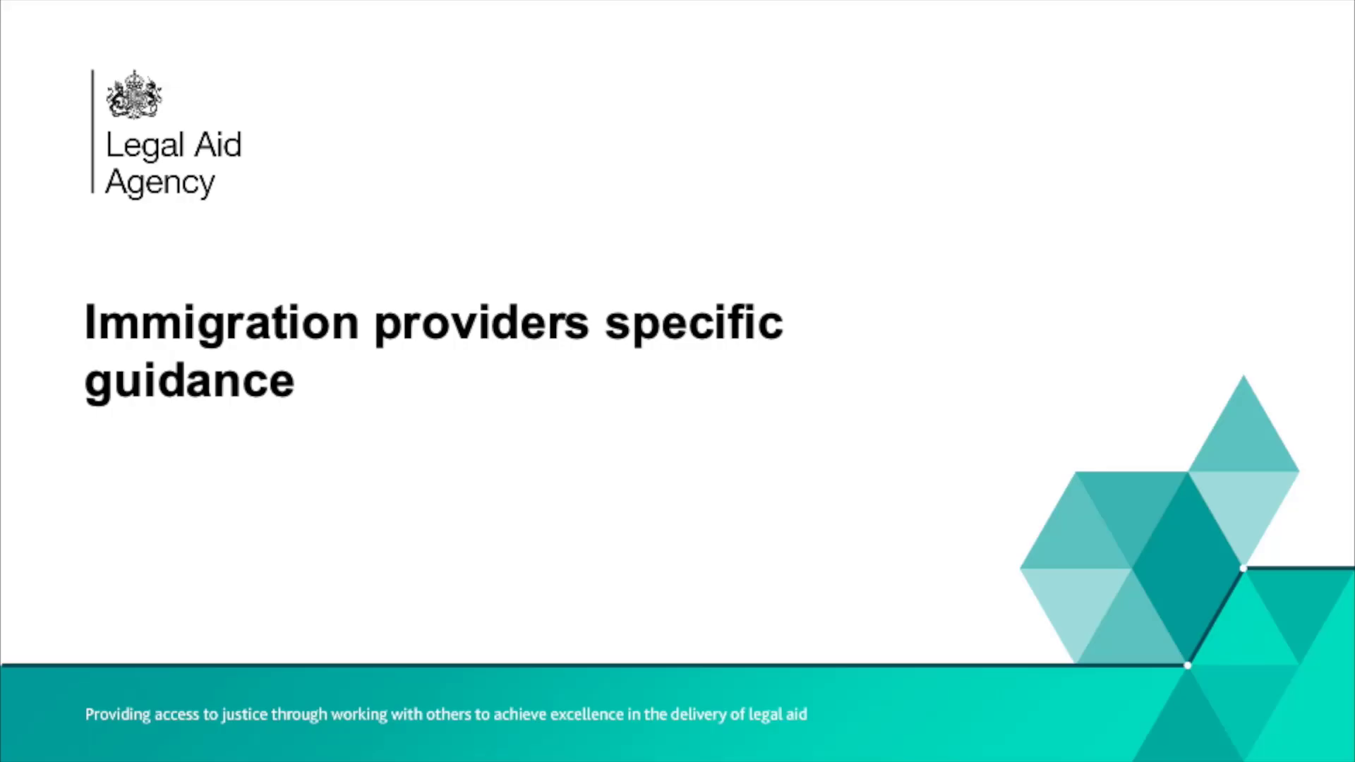
{"action": "key", "text": "Right"}
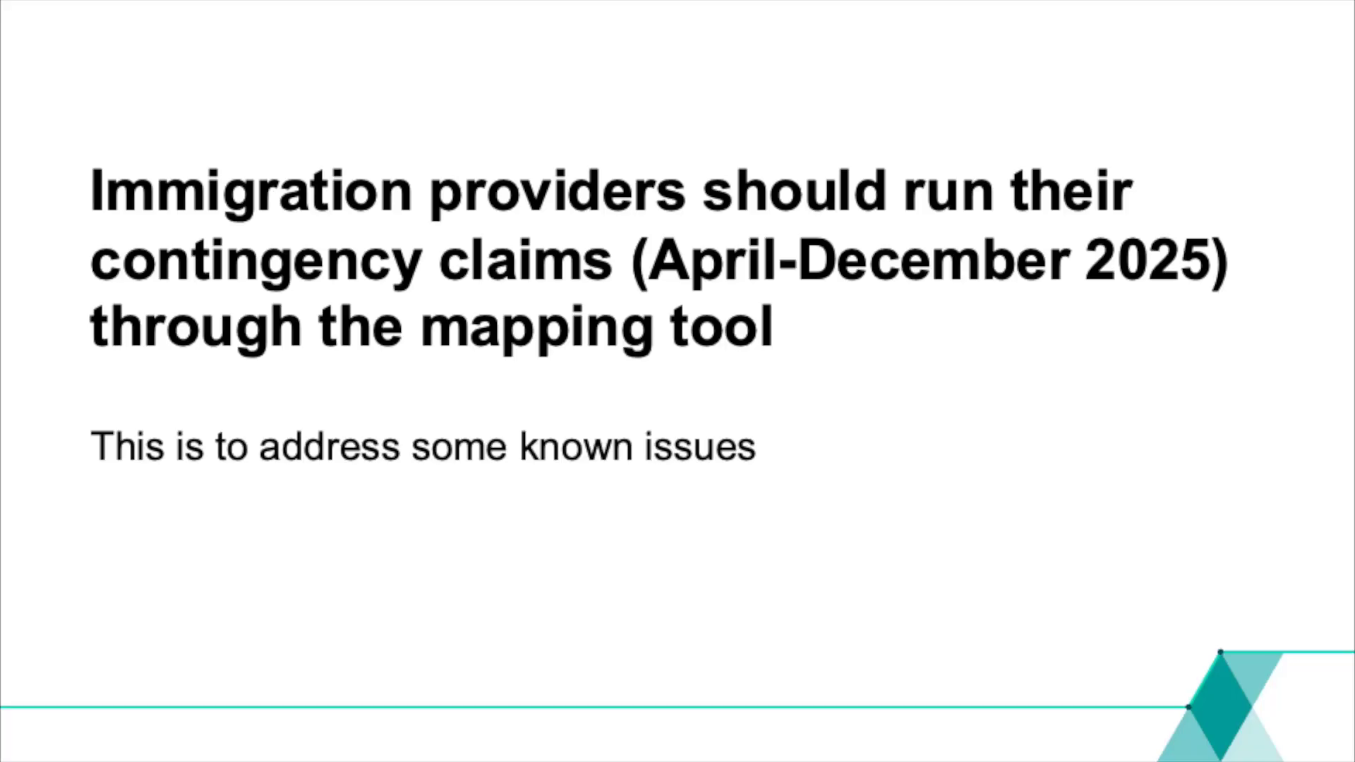
{"action": "key", "text": "Right"}
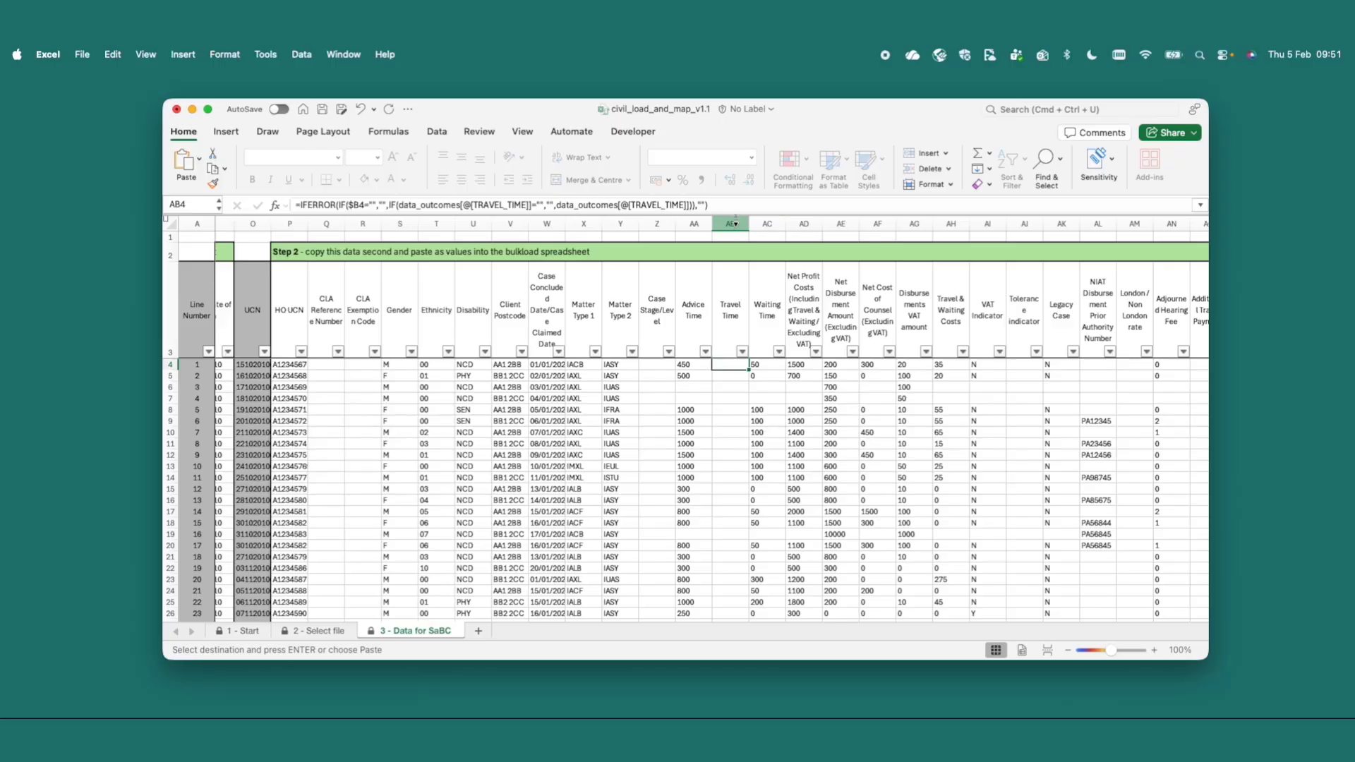
{"action": "left_click", "coordinate": [726, 398]}
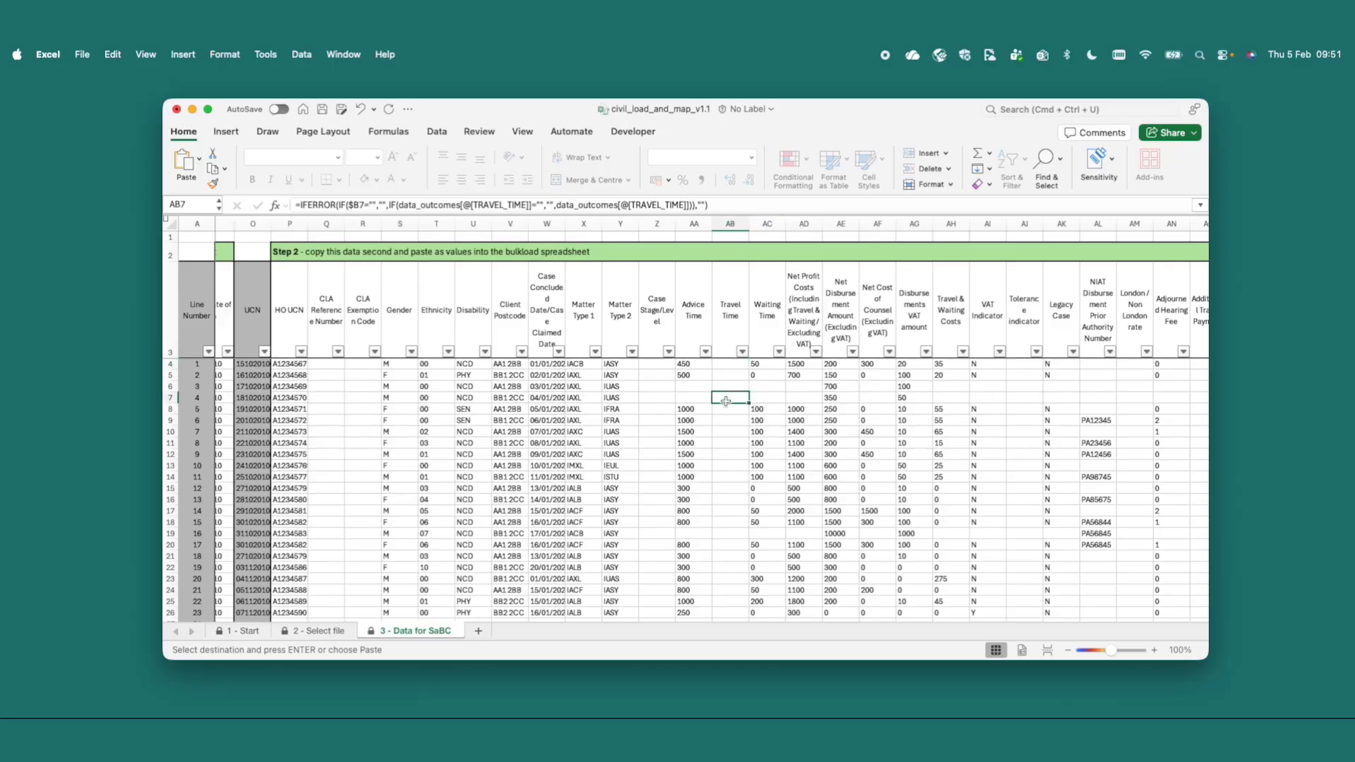
{"action": "scroll", "coordinate": [725, 401], "scroll_direction": "down", "scroll_amount": 1}
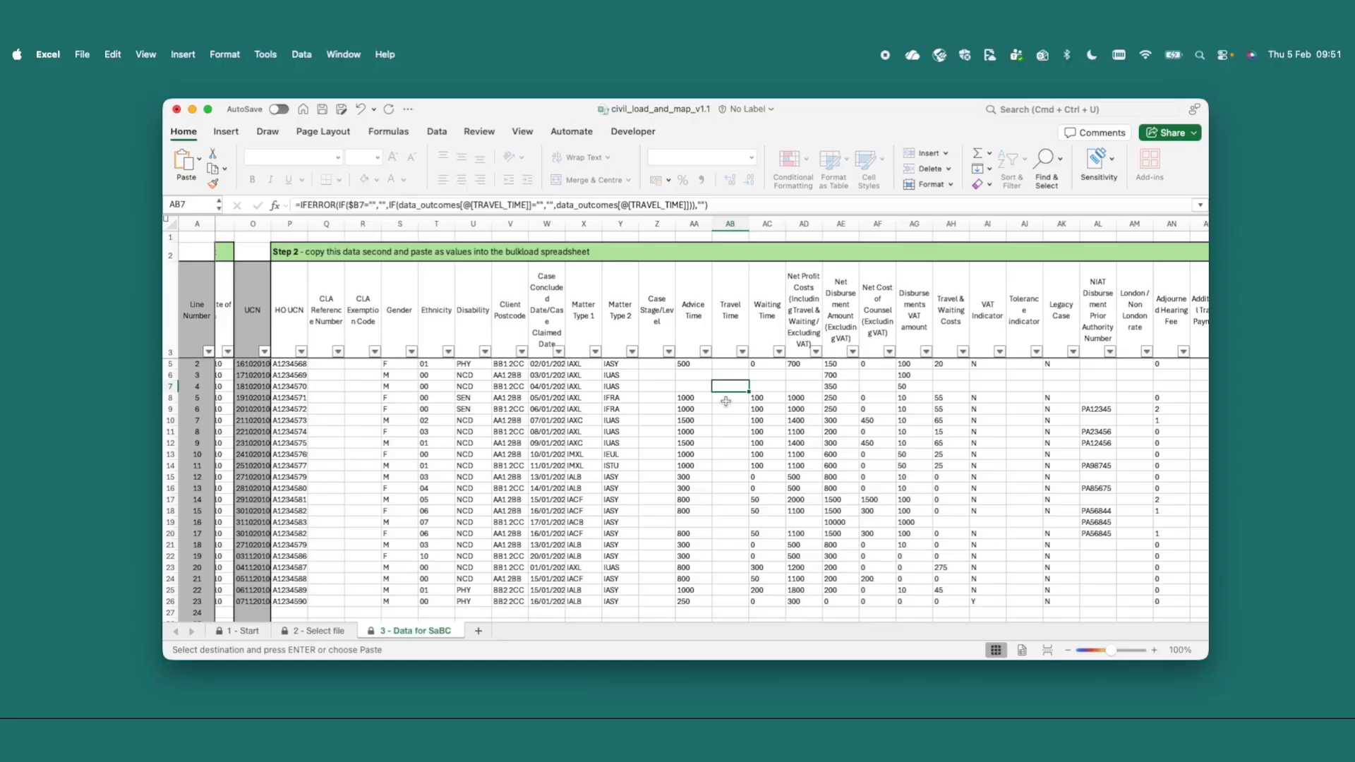
{"action": "scroll", "coordinate": [718, 409], "scroll_direction": "up", "scroll_amount": 1}
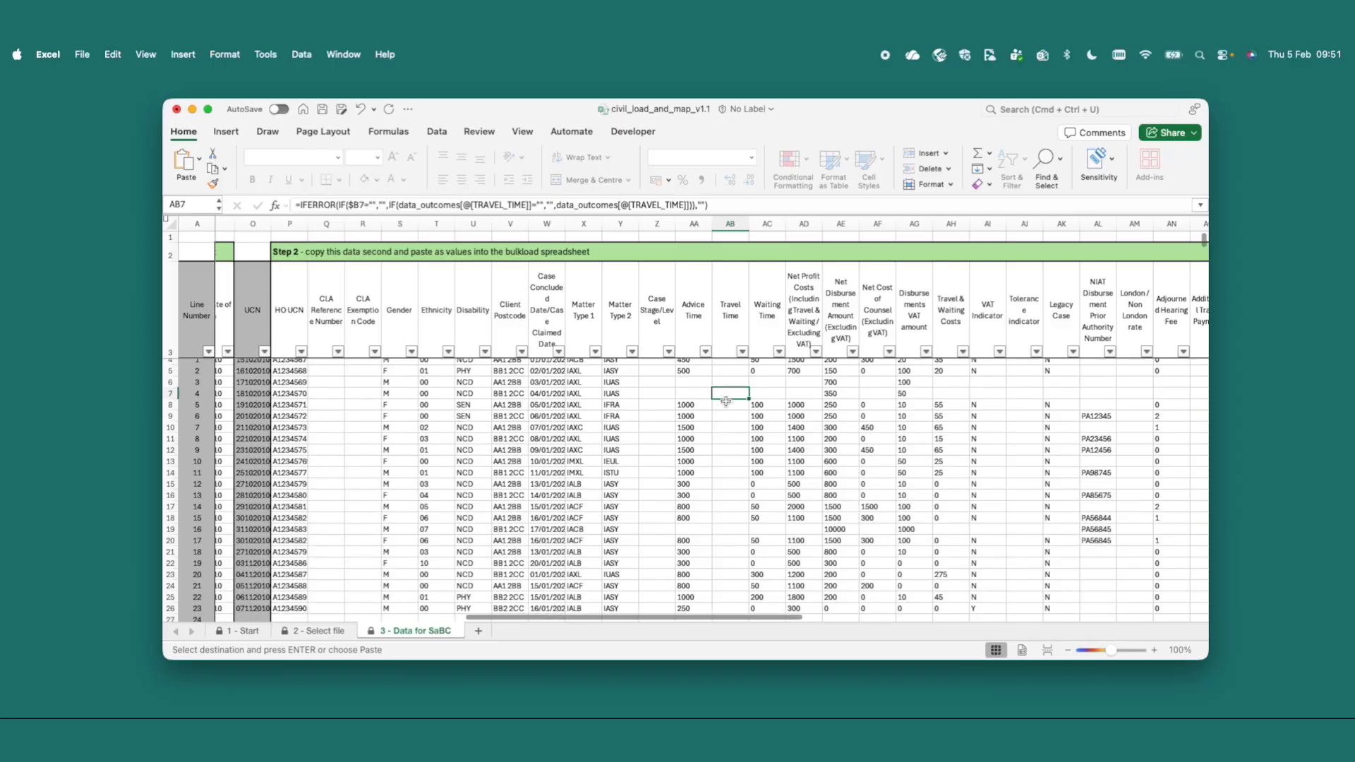
{"action": "scroll", "coordinate": [725, 401], "scroll_direction": "down", "scroll_amount": 1}
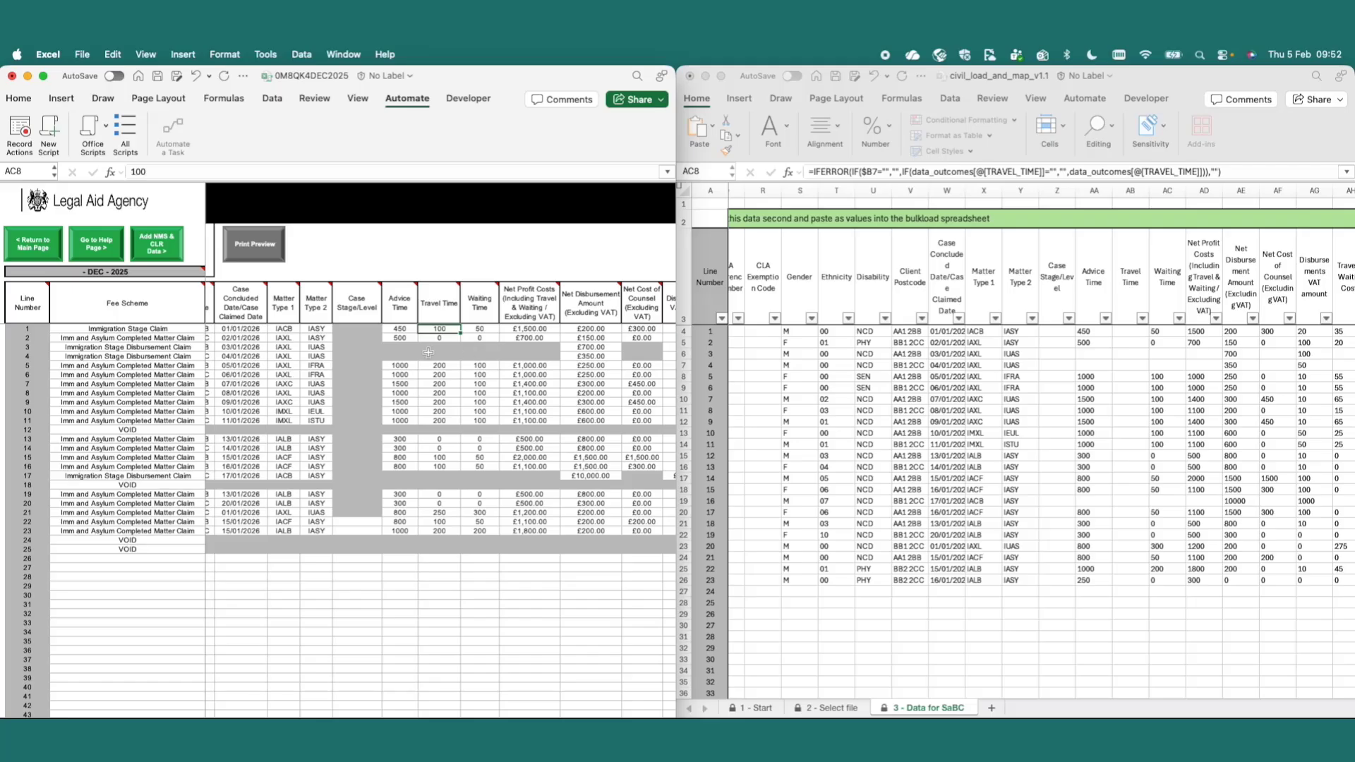
- Paste the copied travel time of 100 as a value into claim line 1's Travel Time cell on the Data for SaBC sheet
{"action": "mouse_move", "coordinate": [371, 342]}
{"action": "left_click", "coordinate": [1126, 331]}
{"action": "right_click", "coordinate": [1125, 331]}
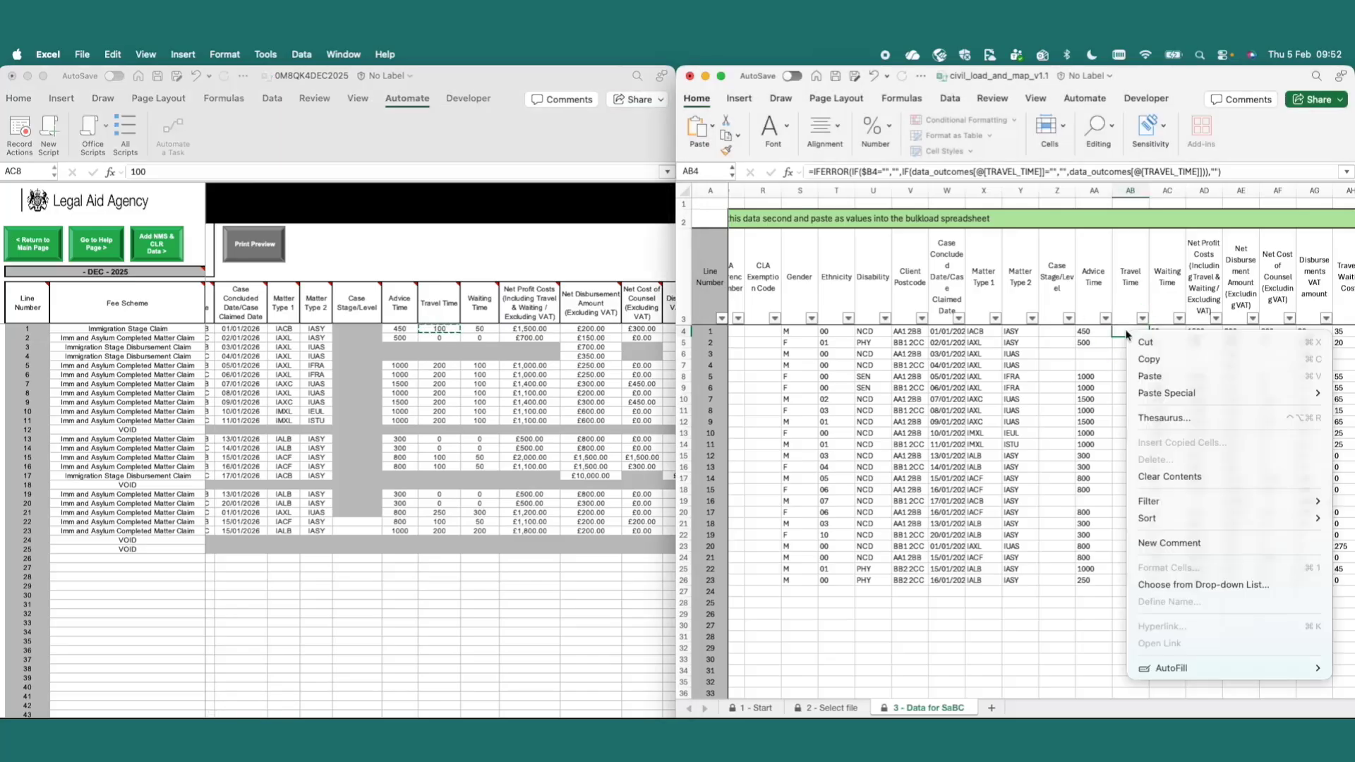
{"action": "mouse_move", "coordinate": [1157, 393]}
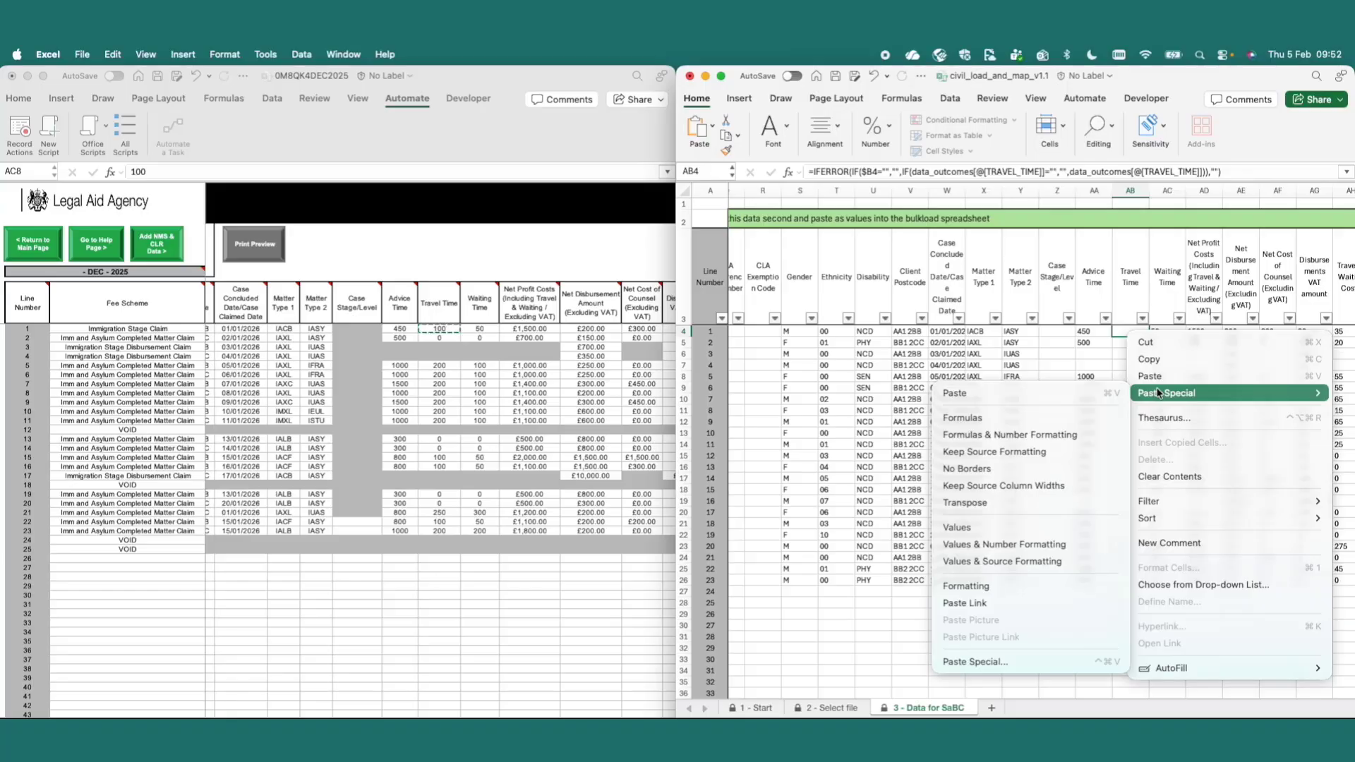
{"action": "left_click", "coordinate": [973, 527]}
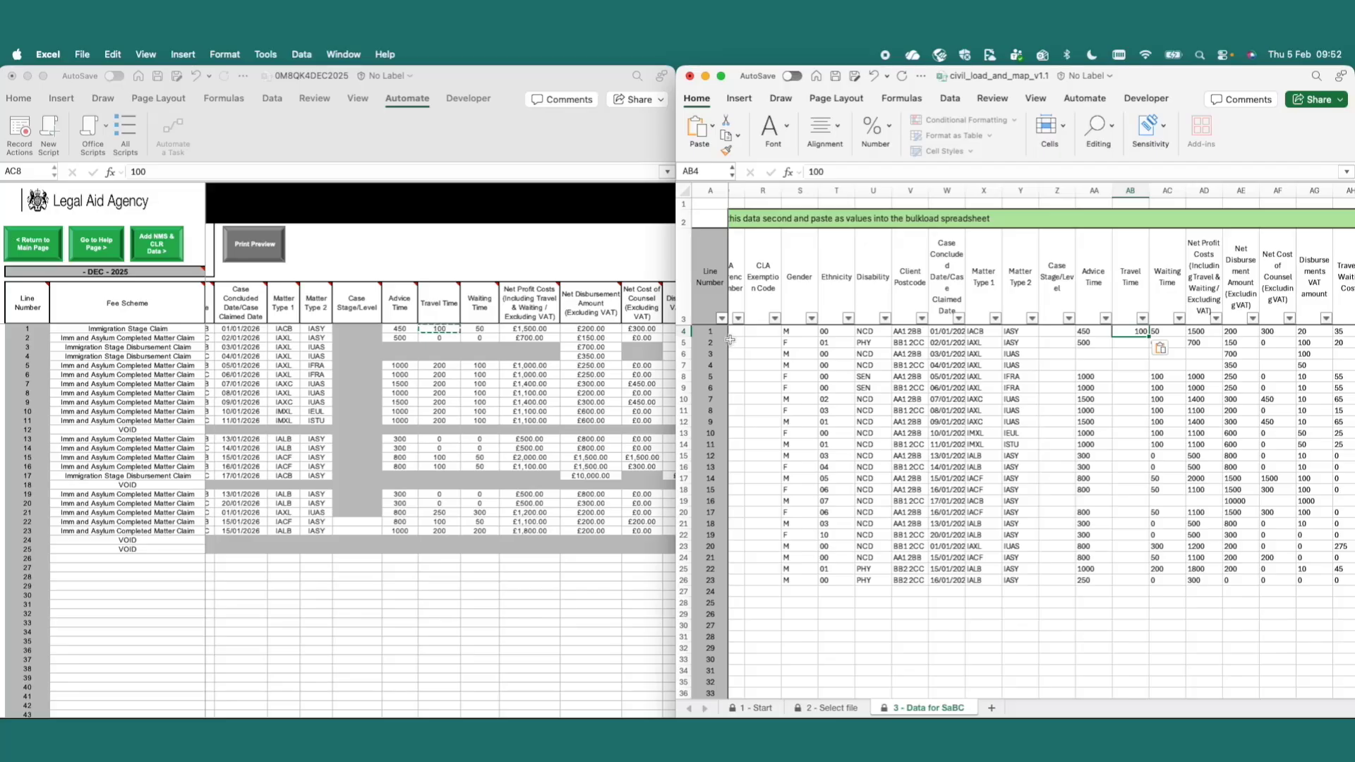
- Copy the Travel Time cells for lines 1 to 23 of the bulkload sheet and paste them as values from line 1's Travel Time cell in Data for SaBC
{"action": "left_click", "coordinate": [448, 329]}
{"action": "left_click_drag", "start_coordinate": [449, 329], "coordinate": [438, 526]}
{"action": "right_click", "coordinate": [439, 526]}
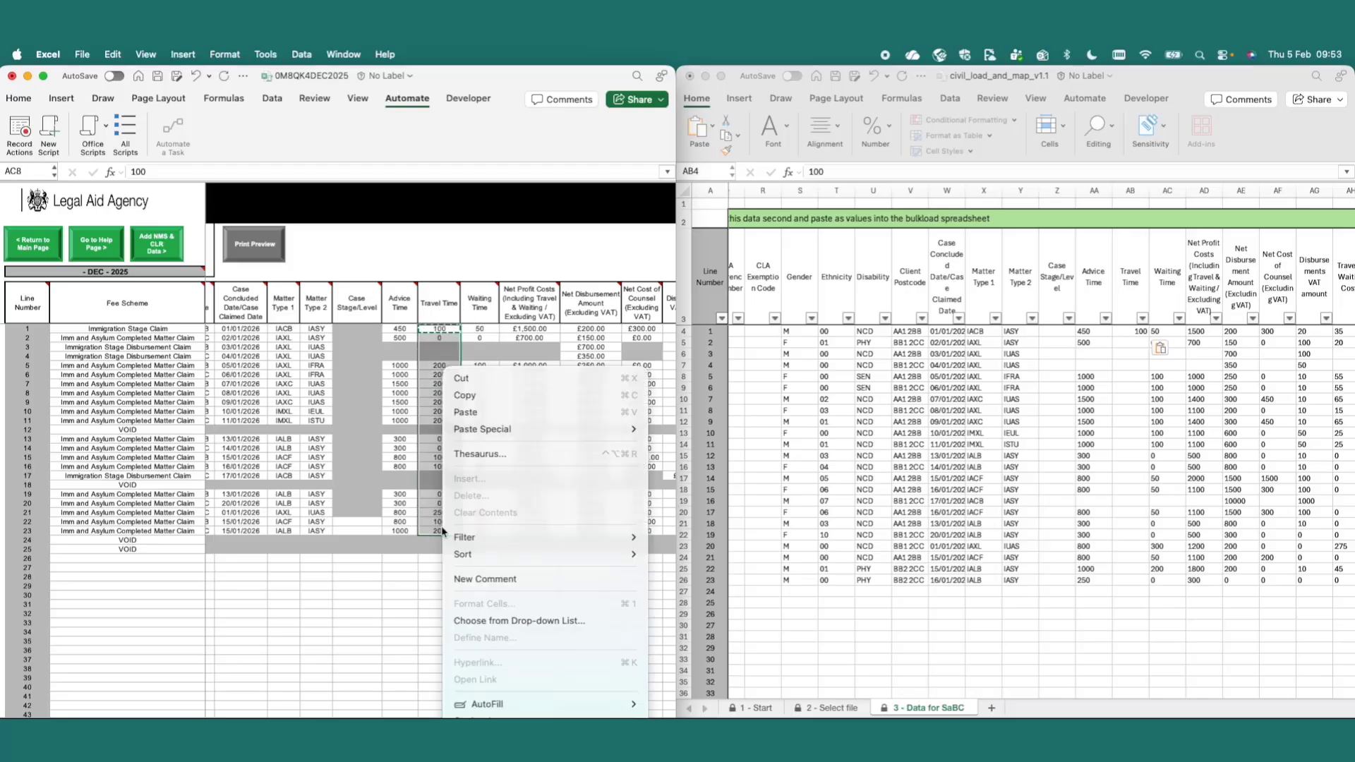
{"action": "left_click", "coordinate": [478, 395]}
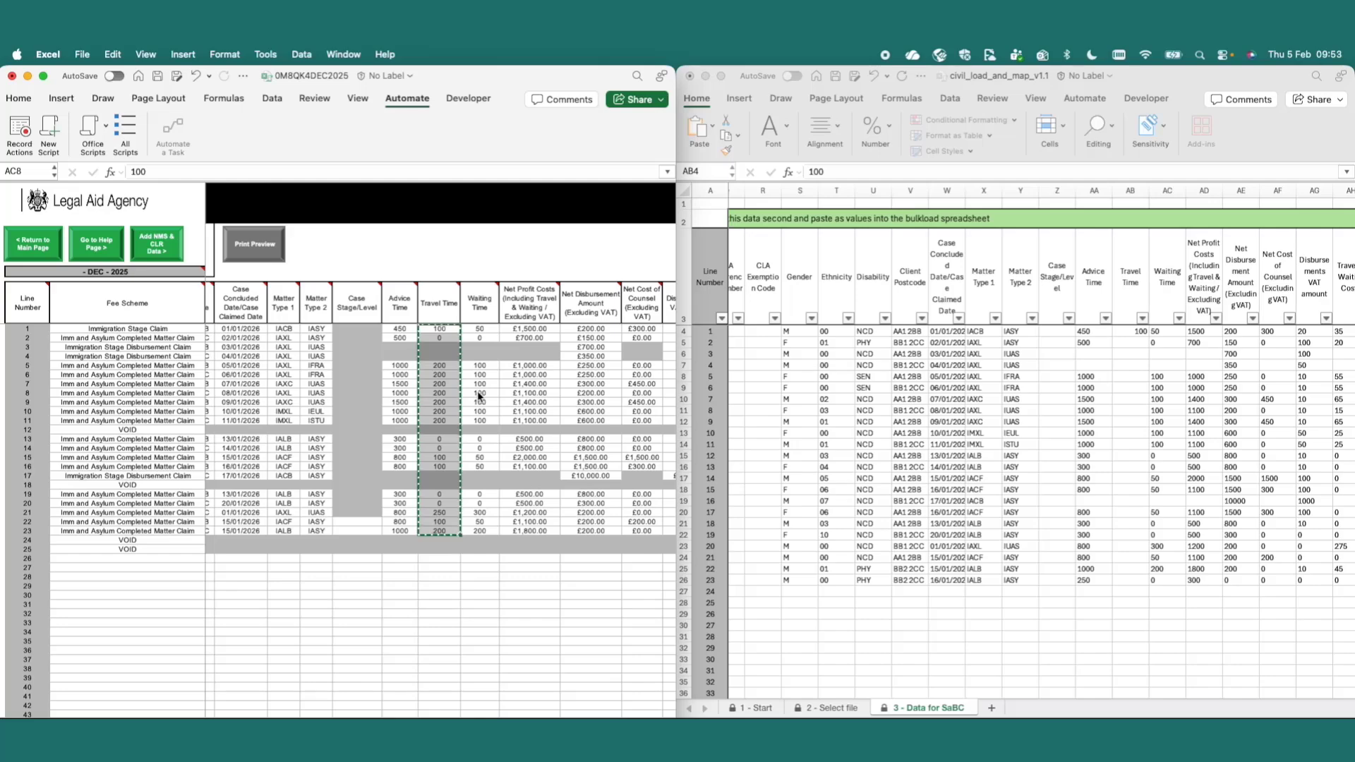
{"action": "left_click", "coordinate": [1135, 331]}
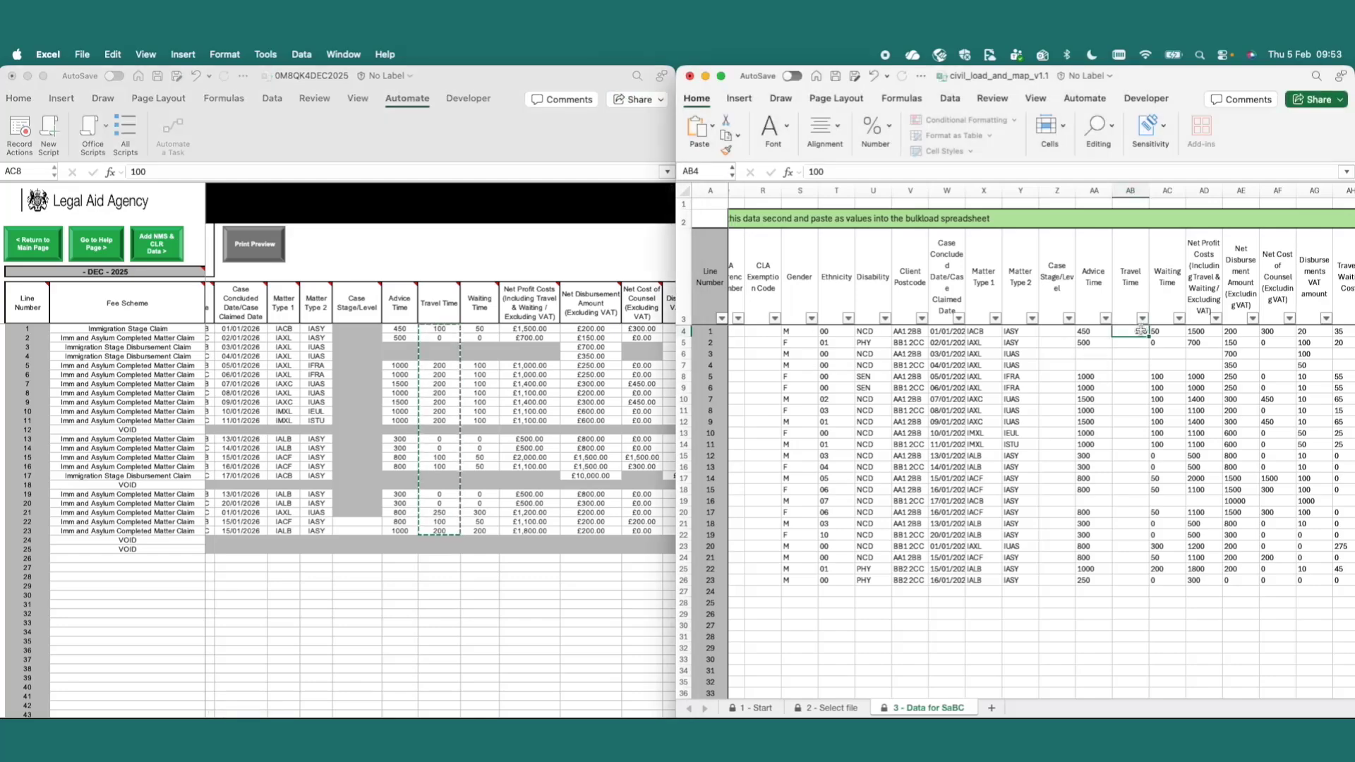
{"action": "right_click", "coordinate": [1140, 330]}
{"action": "mouse_move", "coordinate": [1158, 397]}
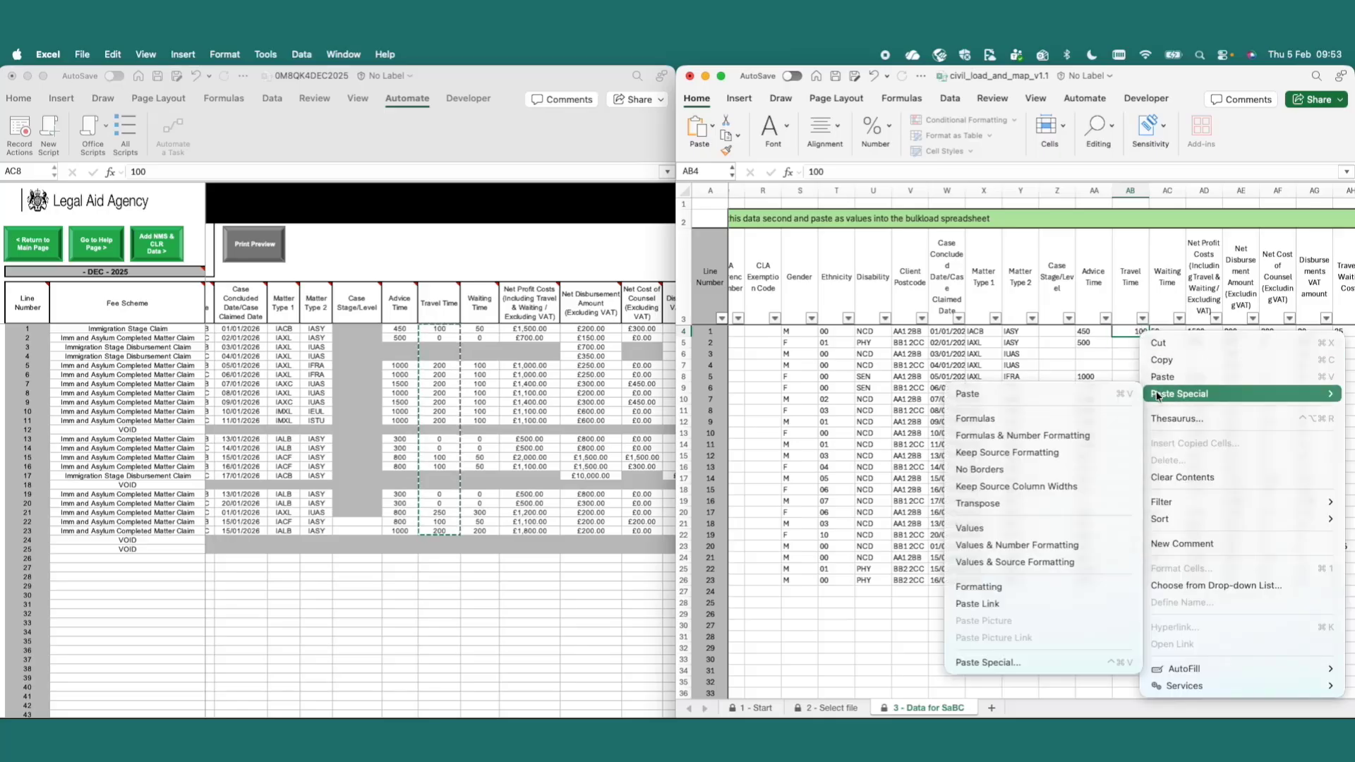
{"action": "left_click", "coordinate": [998, 526]}
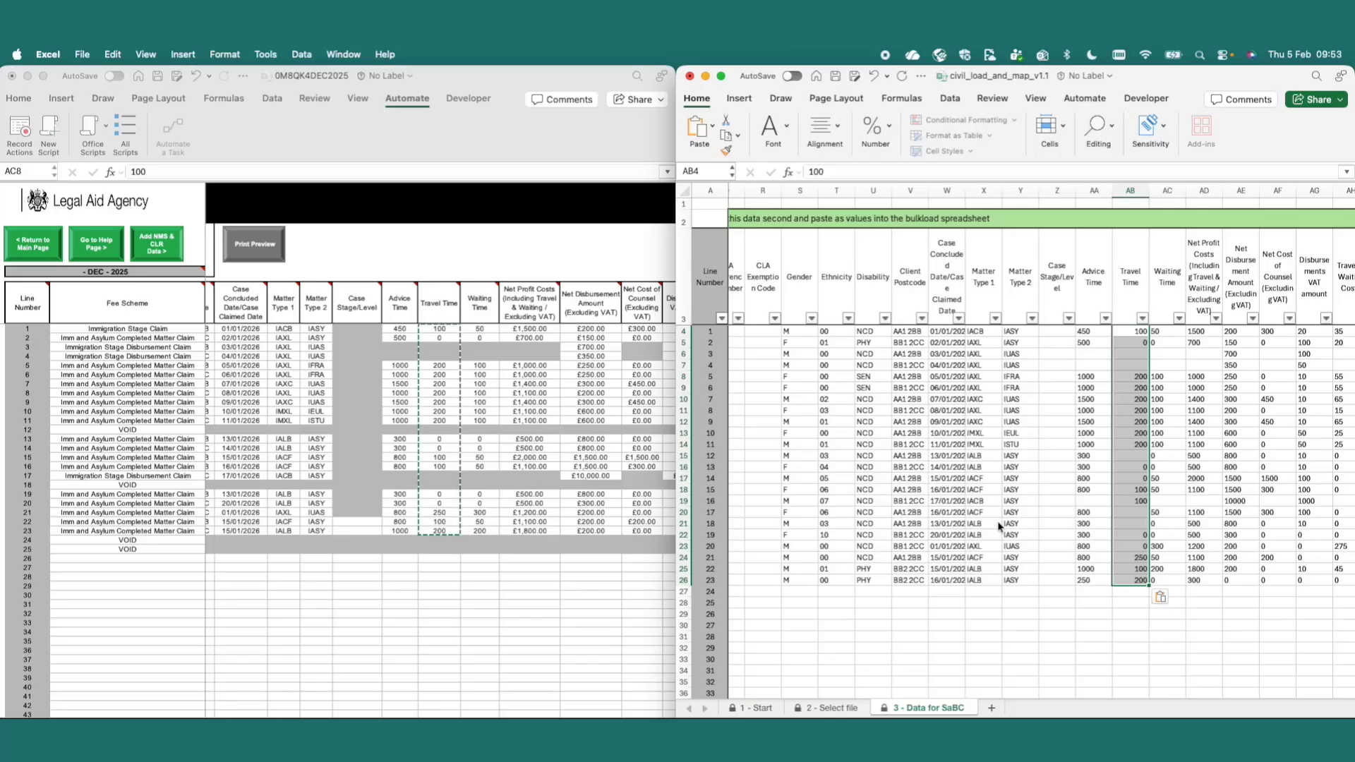
- Check the pasted Travel Time column against its claim lines on the Data for SaBC sheet
{"action": "scroll", "coordinate": [998, 526], "scroll_direction": "left", "scroll_amount": 2}
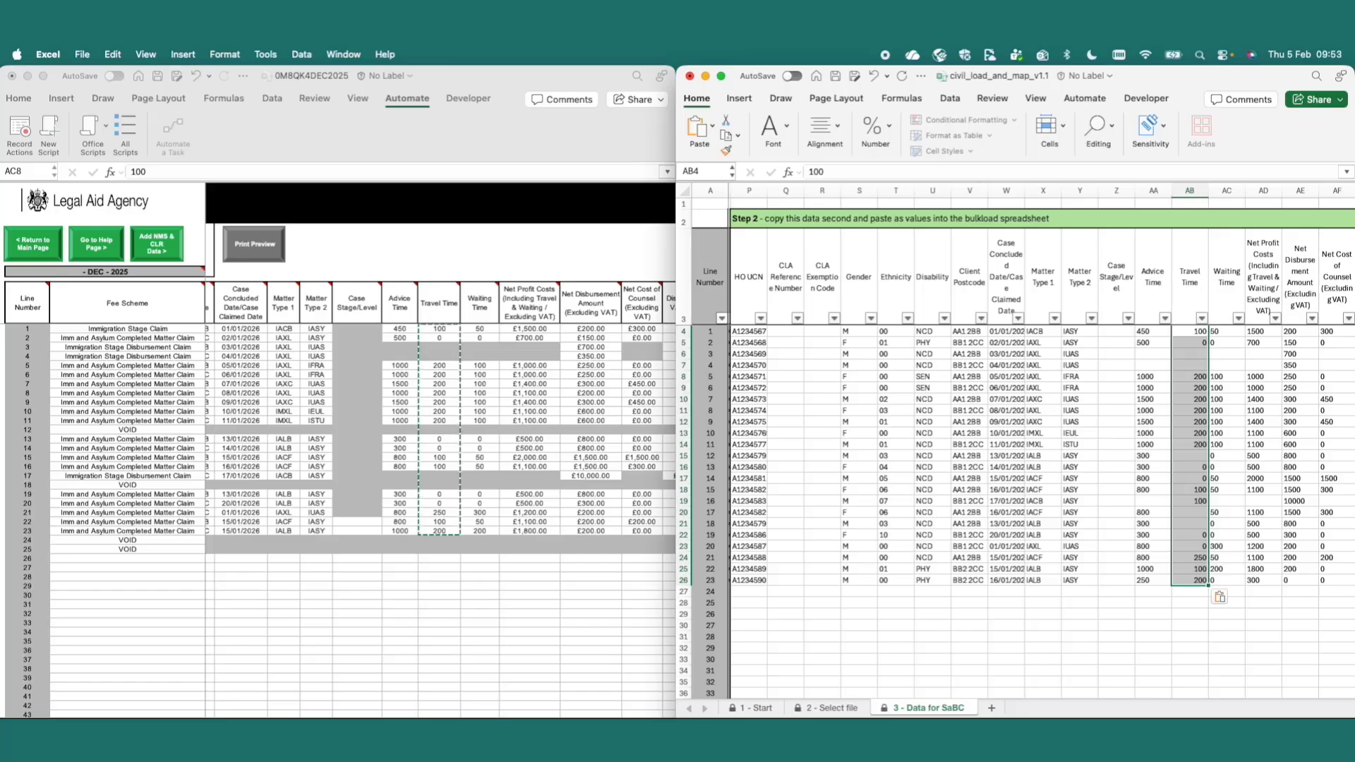
{"action": "left_click", "coordinate": [1189, 444]}
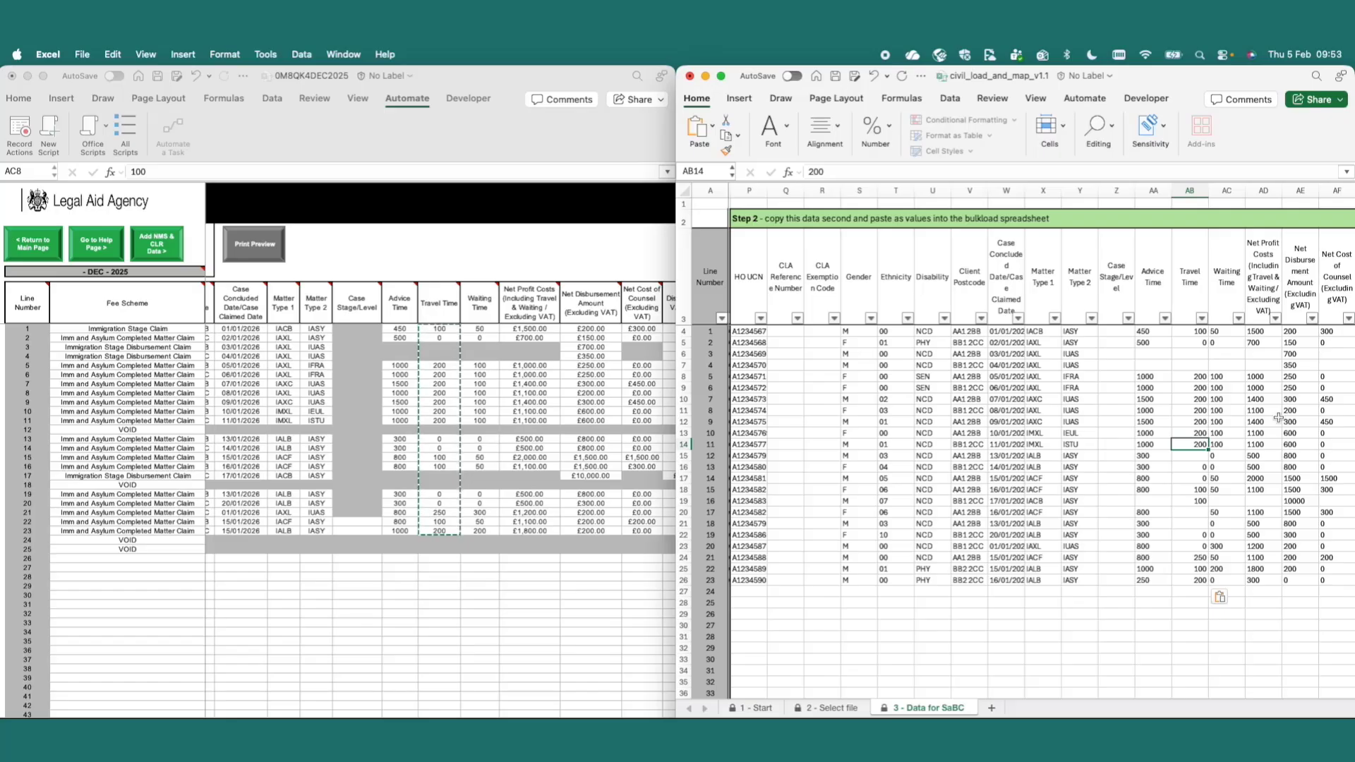
{"action": "left_click_drag", "start_coordinate": [1190, 331], "coordinate": [1198, 582]}
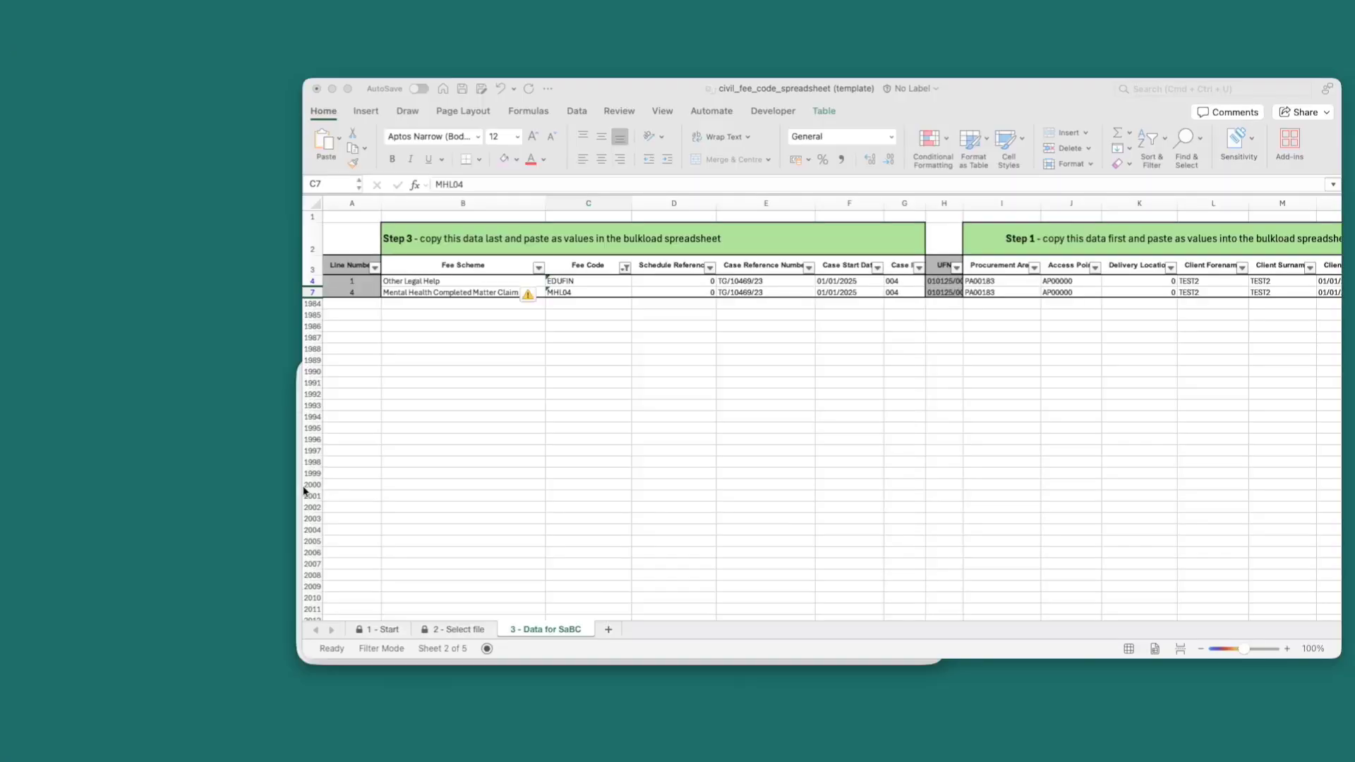
- Open NEW_Provider_Bulkload_Spreadsheet_v1.38.xls from the Fee code tools folder and enlarge its window
{"action": "left_click", "coordinate": [304, 490]}
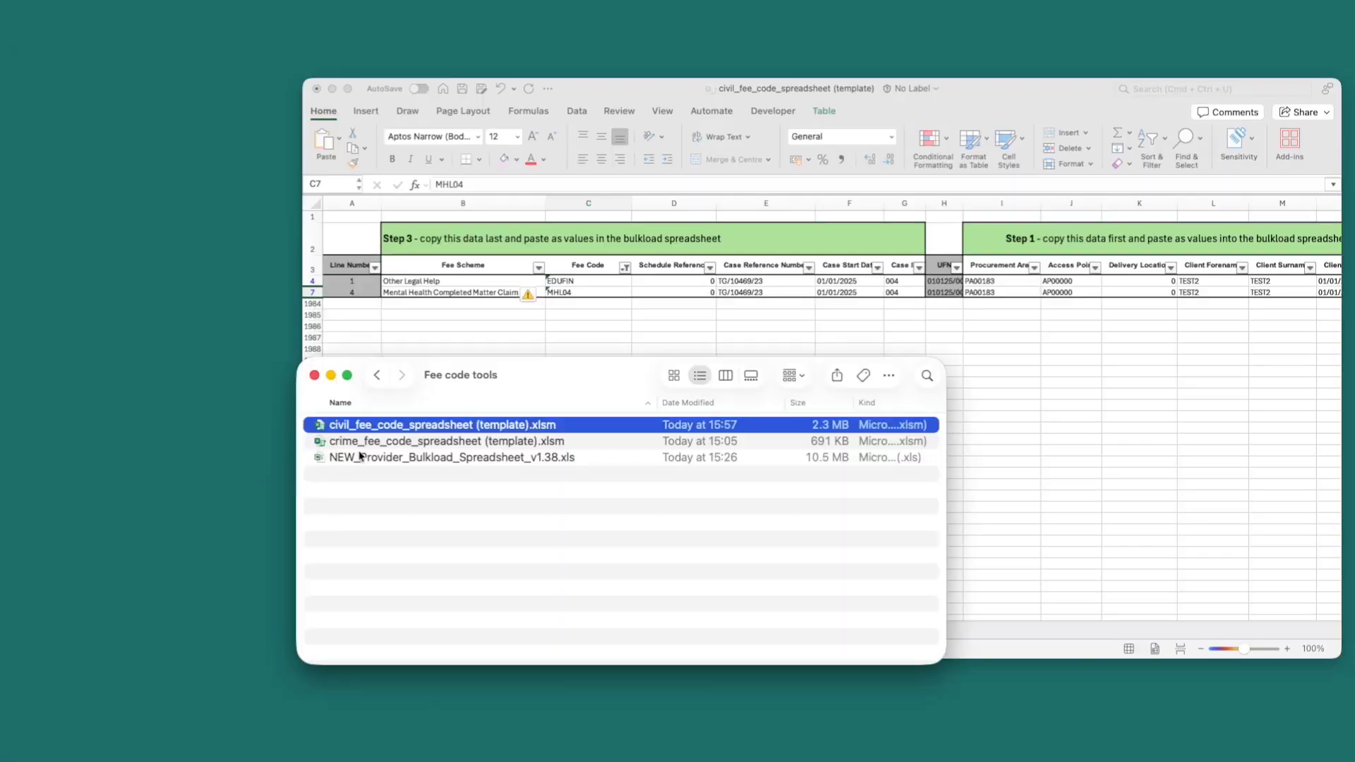
{"action": "left_click", "coordinate": [387, 376]}
{"action": "double_click", "coordinate": [433, 437]}
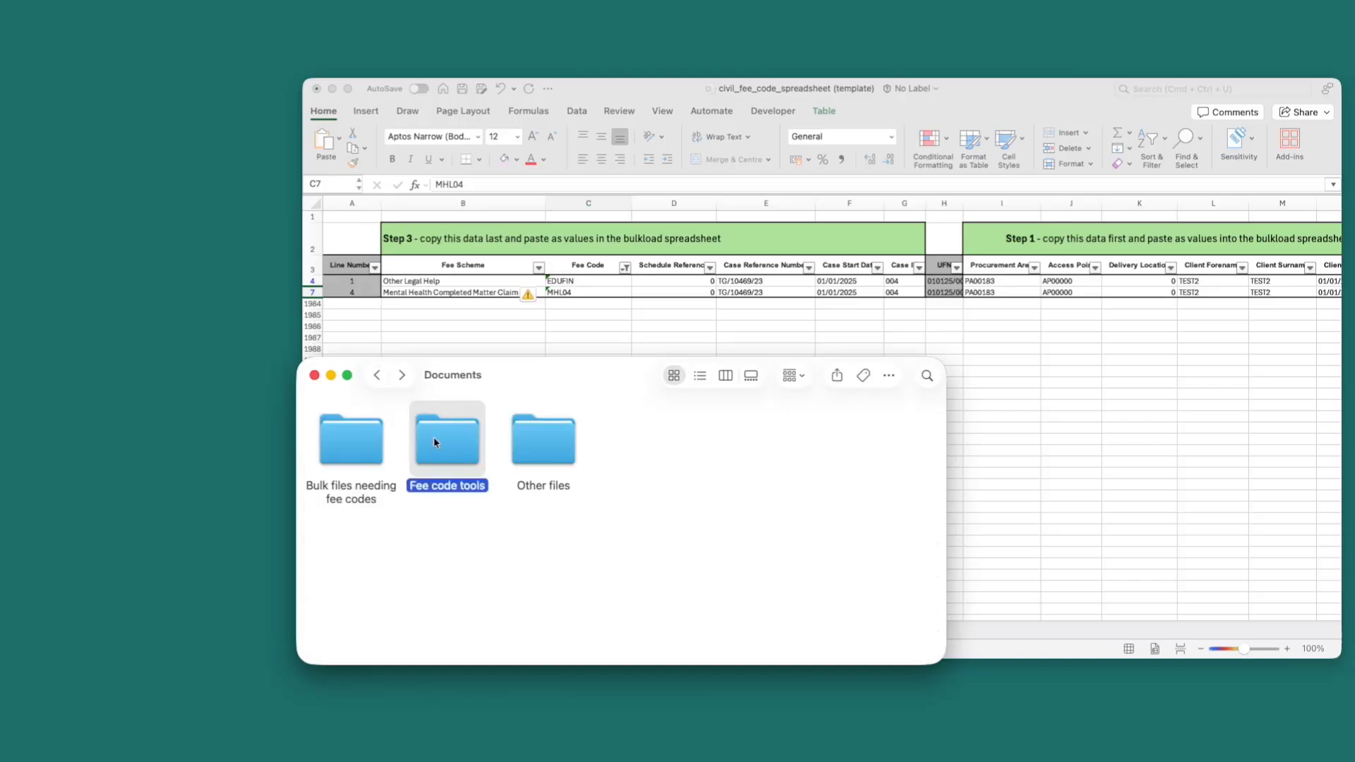
{"action": "double_click", "coordinate": [423, 459]}
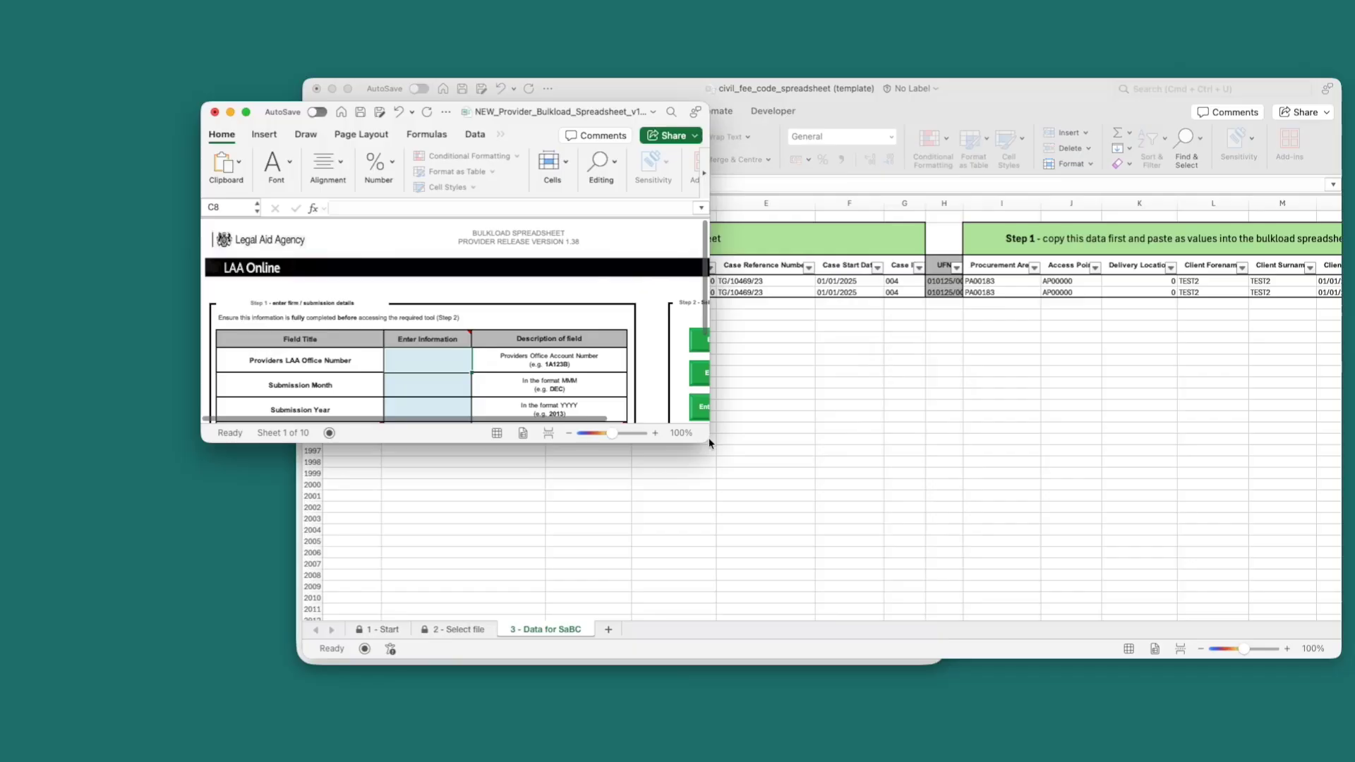
{"action": "left_click_drag", "start_coordinate": [709, 442], "coordinate": [1094, 606]}
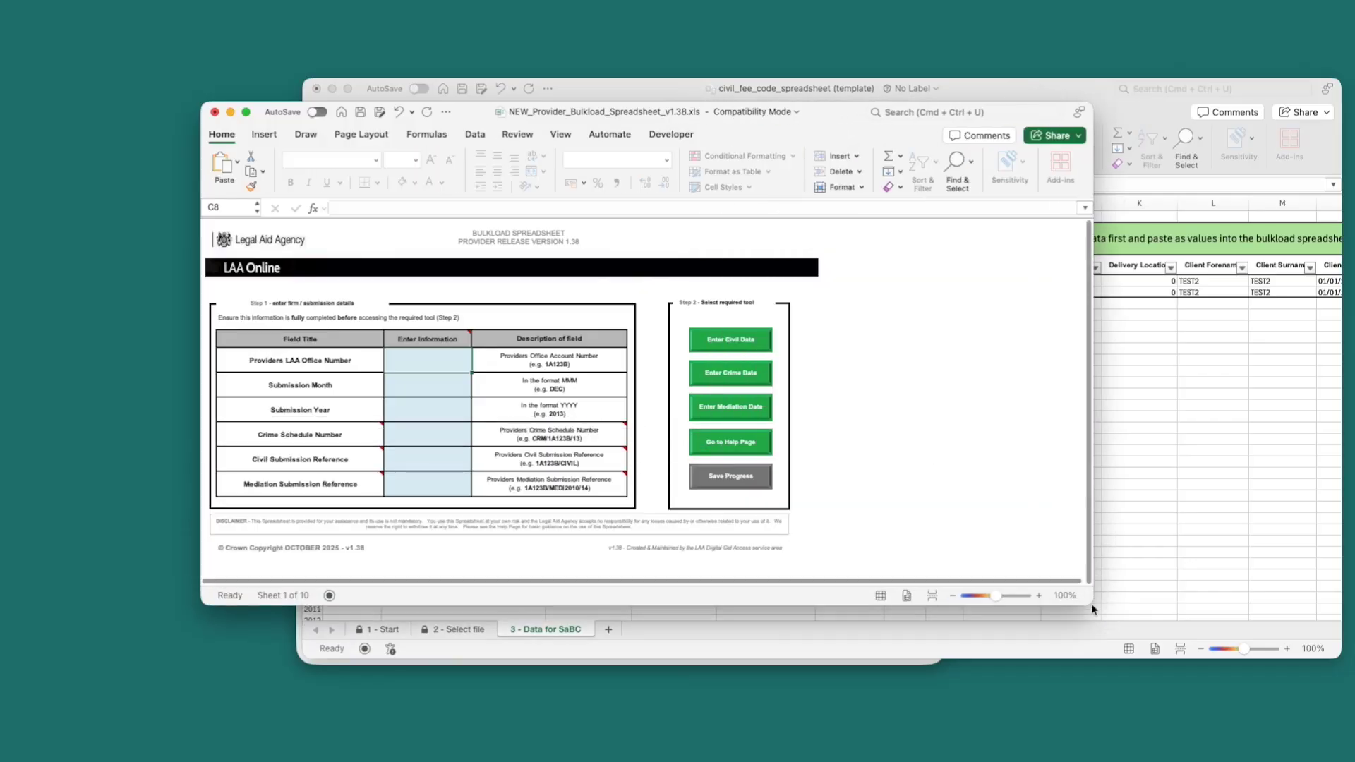
- Open the bulkload spreadsheet's civil data sheet, dismiss its guidance message, and place it side by side with the fee code spreadsheet
{"action": "left_click", "coordinate": [759, 353]}
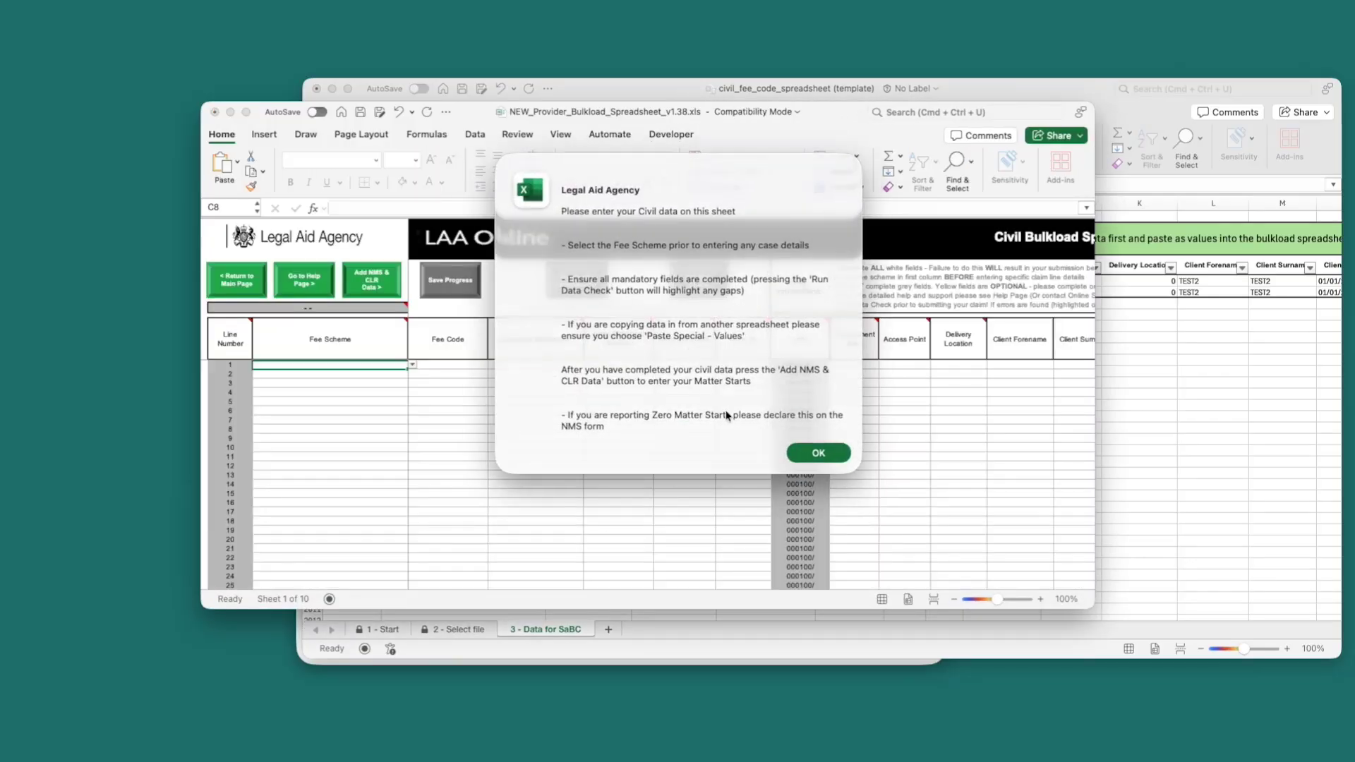
{"action": "left_click", "coordinate": [818, 453]}
{"action": "left_click_drag", "start_coordinate": [665, 118], "coordinate": [907, 117]}
{"action": "left_click", "coordinate": [562, 91]}
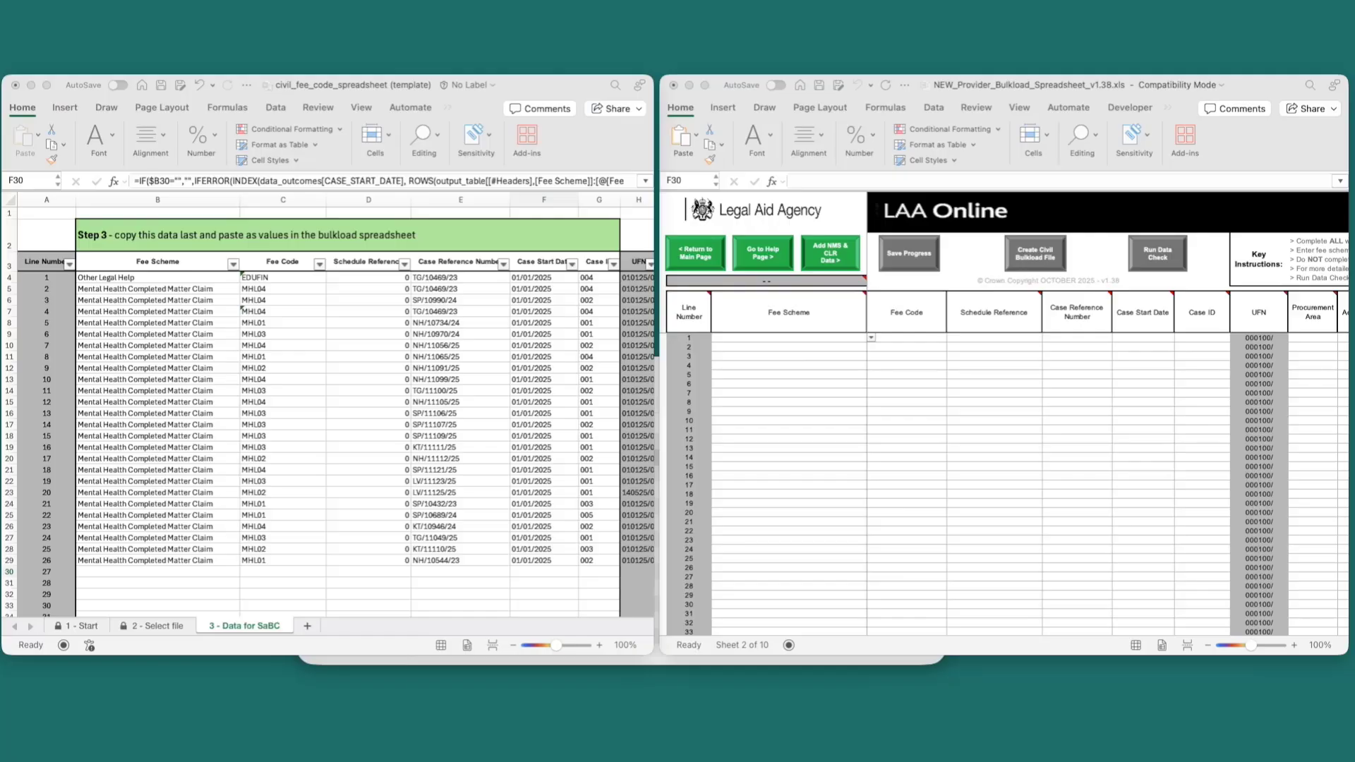
- Copy the Step 1 data, Procurement Area to Client Date of Birth, for claim lines 1 to 26 in the fee code spreadsheet
{"action": "left_click", "coordinate": [597, 291]}
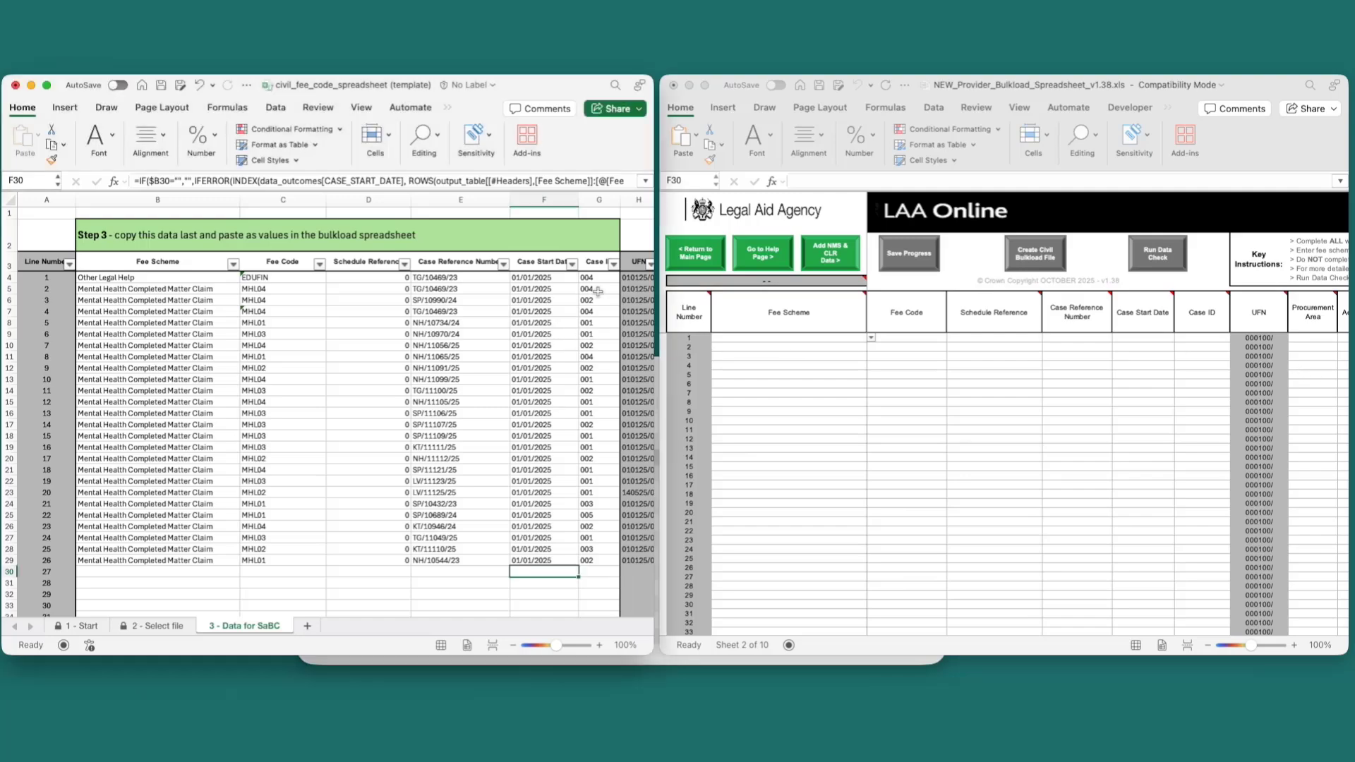
{"action": "scroll", "coordinate": [598, 290], "scroll_direction": "right", "scroll_amount": 8}
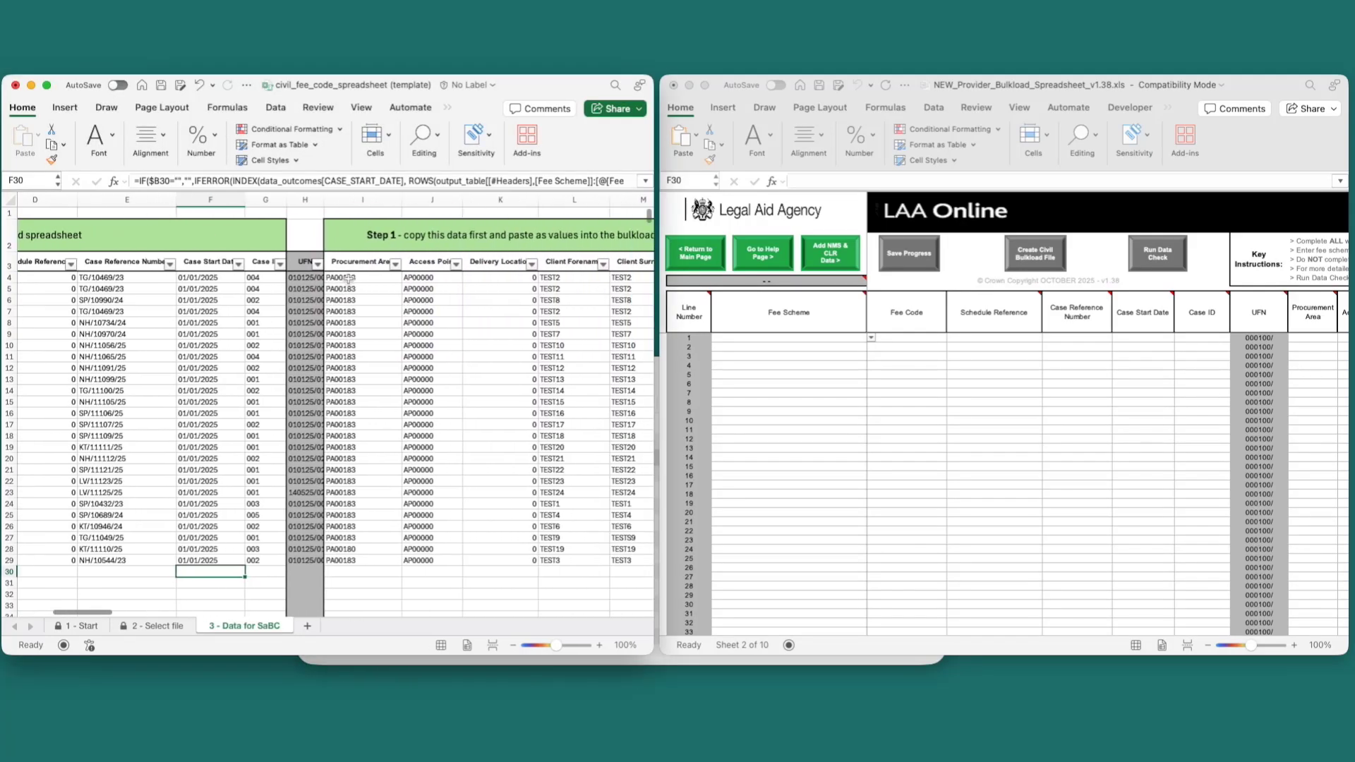
{"action": "left_click_drag", "start_coordinate": [348, 278], "coordinate": [386, 514]}
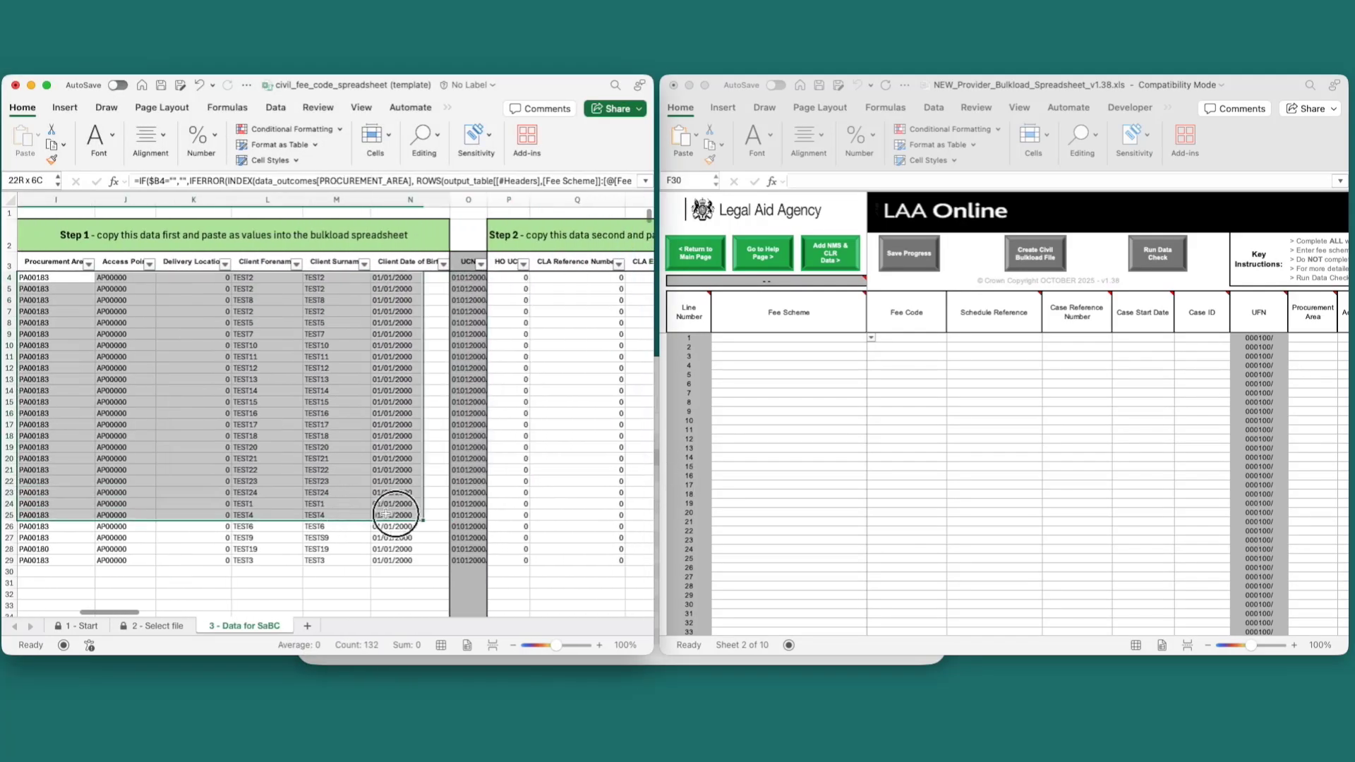
{"action": "key", "text": "shift+Down"}
{"action": "key", "text": "shift+Down"}
{"action": "key", "text": "shift+Down"}
{"action": "key", "text": "shift+Down"}
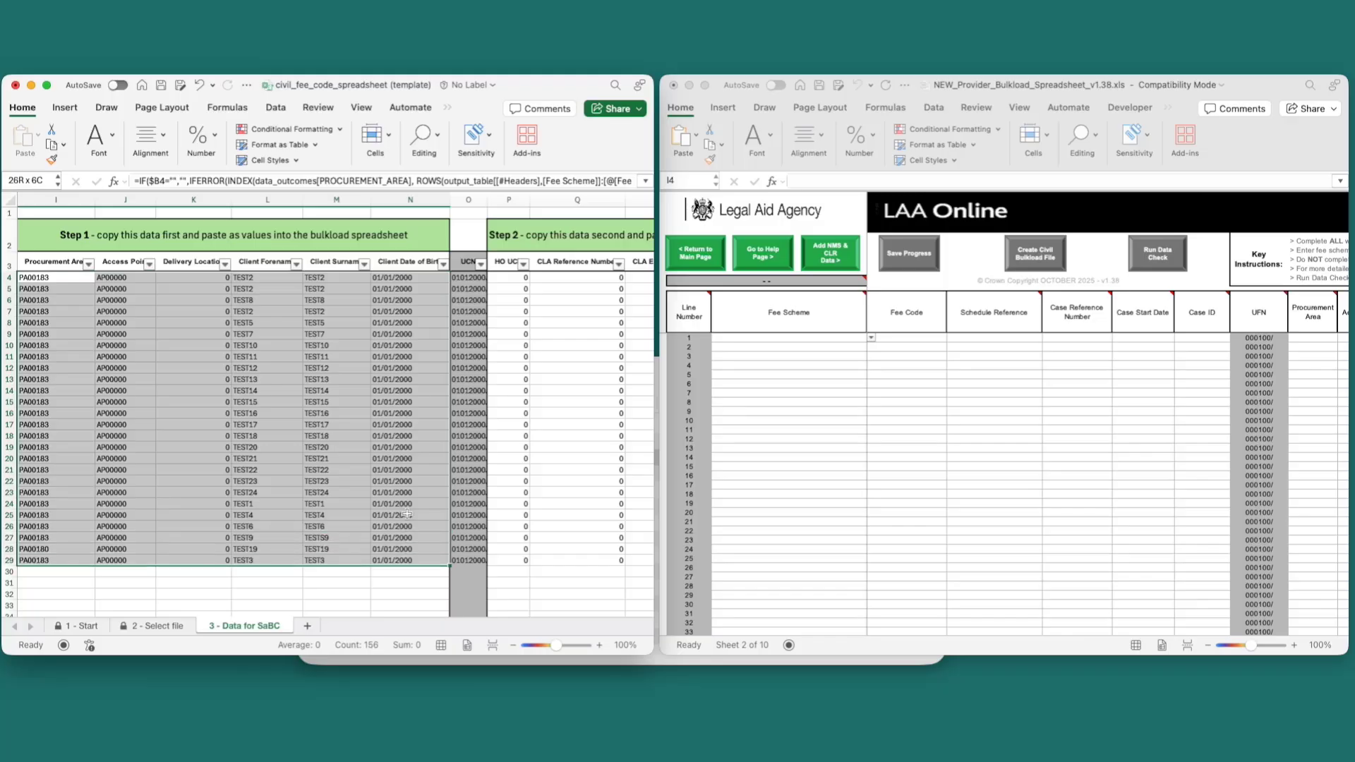
{"action": "right_click", "coordinate": [356, 421]}
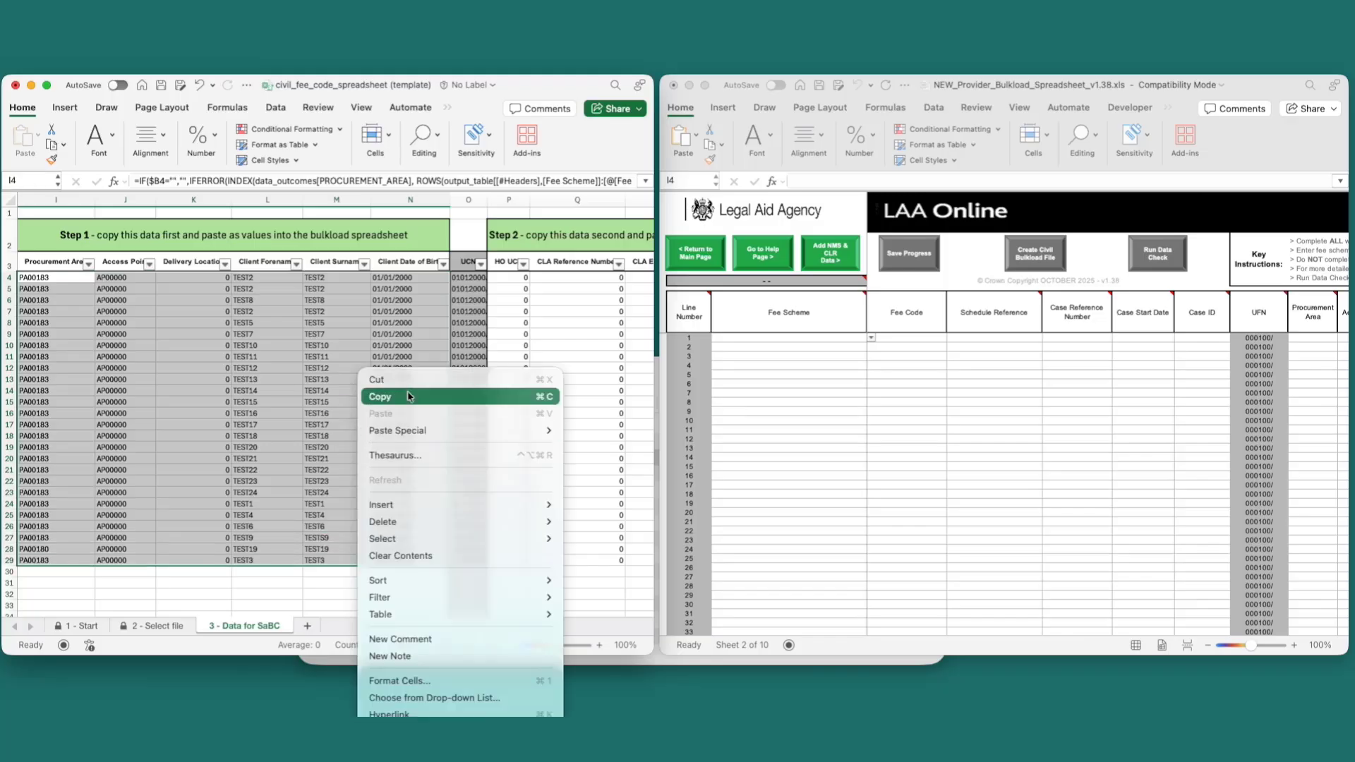
{"action": "left_click", "coordinate": [410, 396]}
- Paste the Step 1 data as values into the civil bulkload sheet, starting at line 1's Procurement Area cell, and look over the filled columns
{"action": "left_click", "coordinate": [1155, 409]}
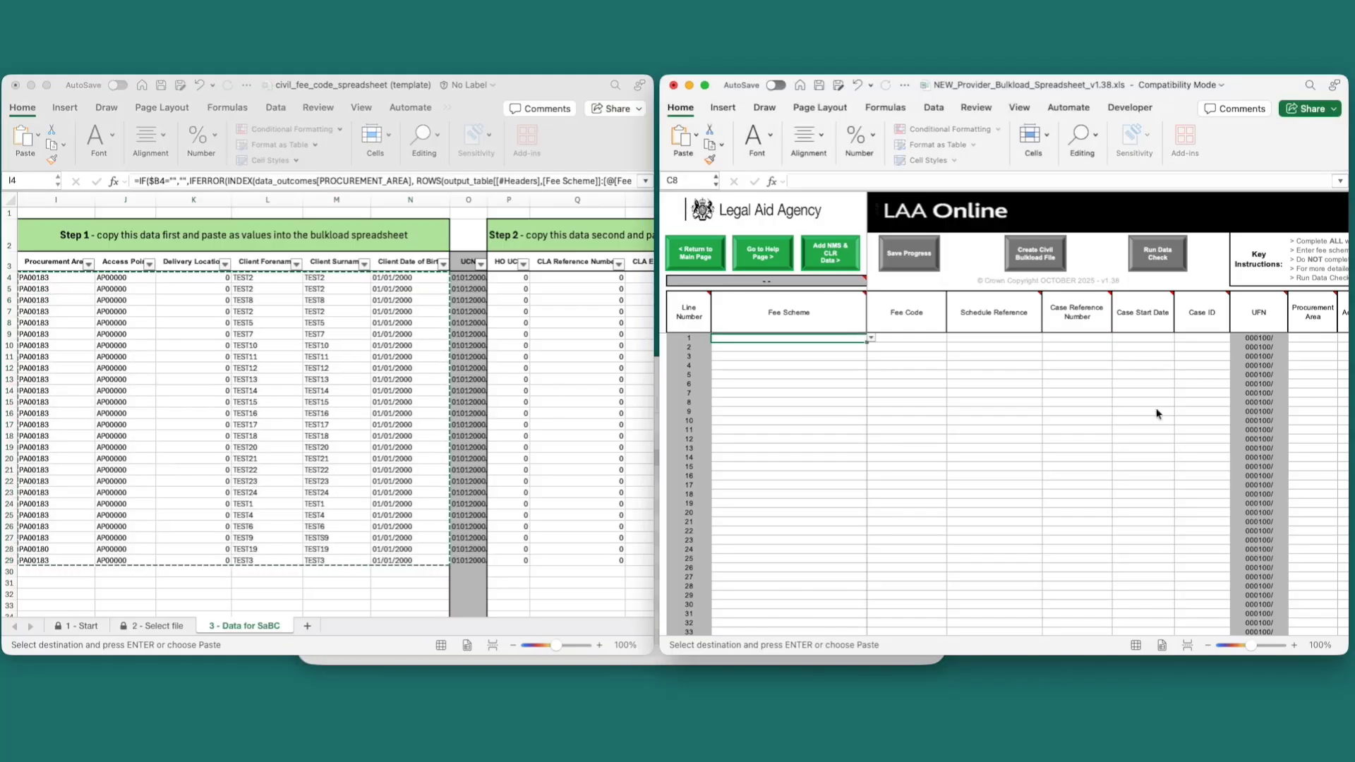
{"action": "scroll", "coordinate": [1155, 413], "scroll_direction": "right", "scroll_amount": 3}
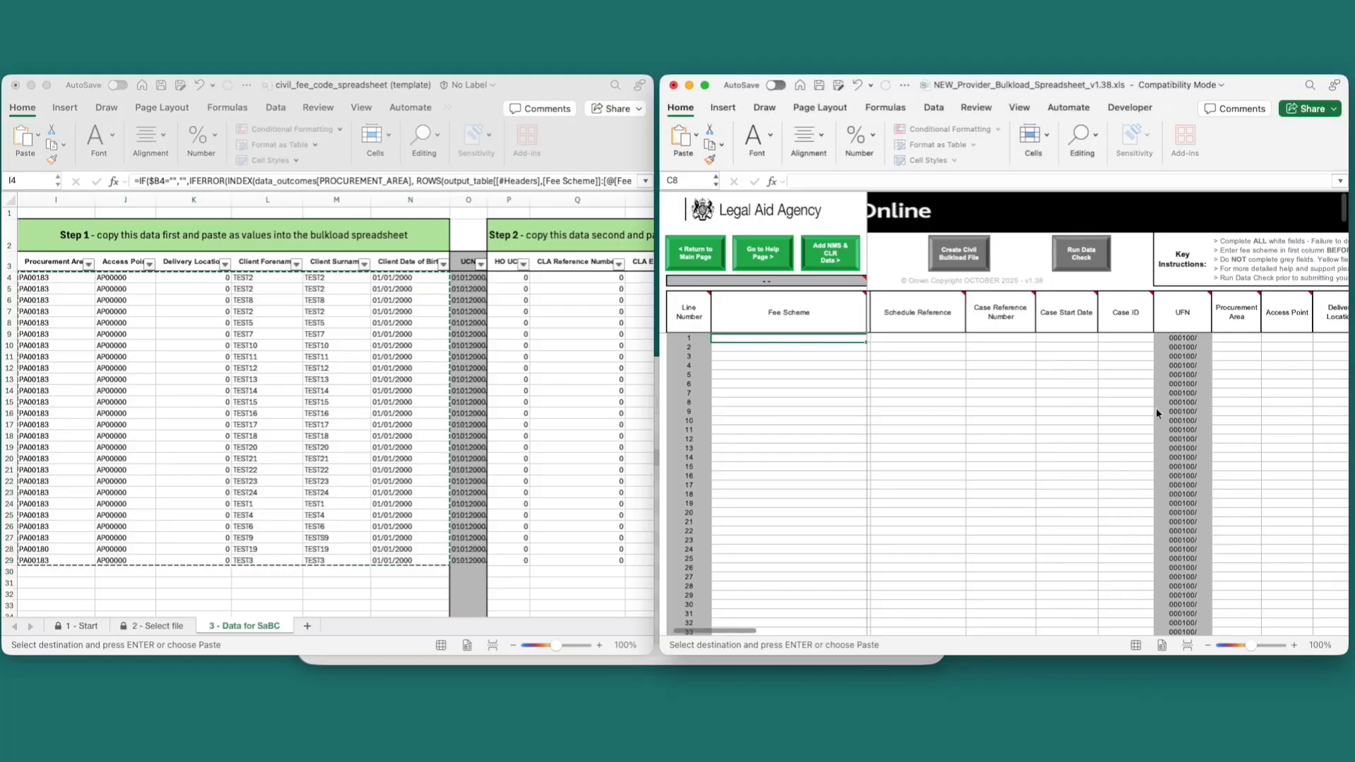
{"action": "scroll", "coordinate": [1156, 409], "scroll_direction": "right", "scroll_amount": 3}
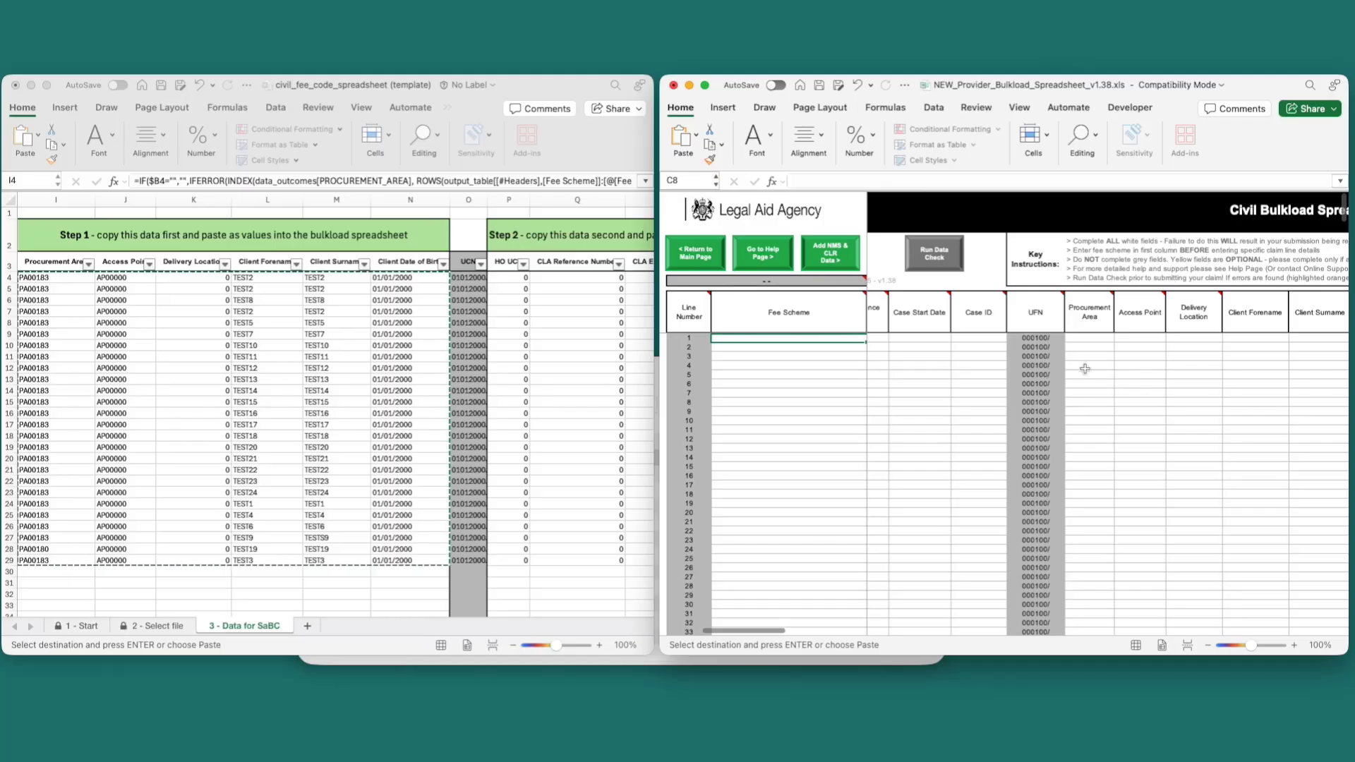
{"action": "right_click", "coordinate": [1103, 339]}
{"action": "mouse_move", "coordinate": [1150, 398]}
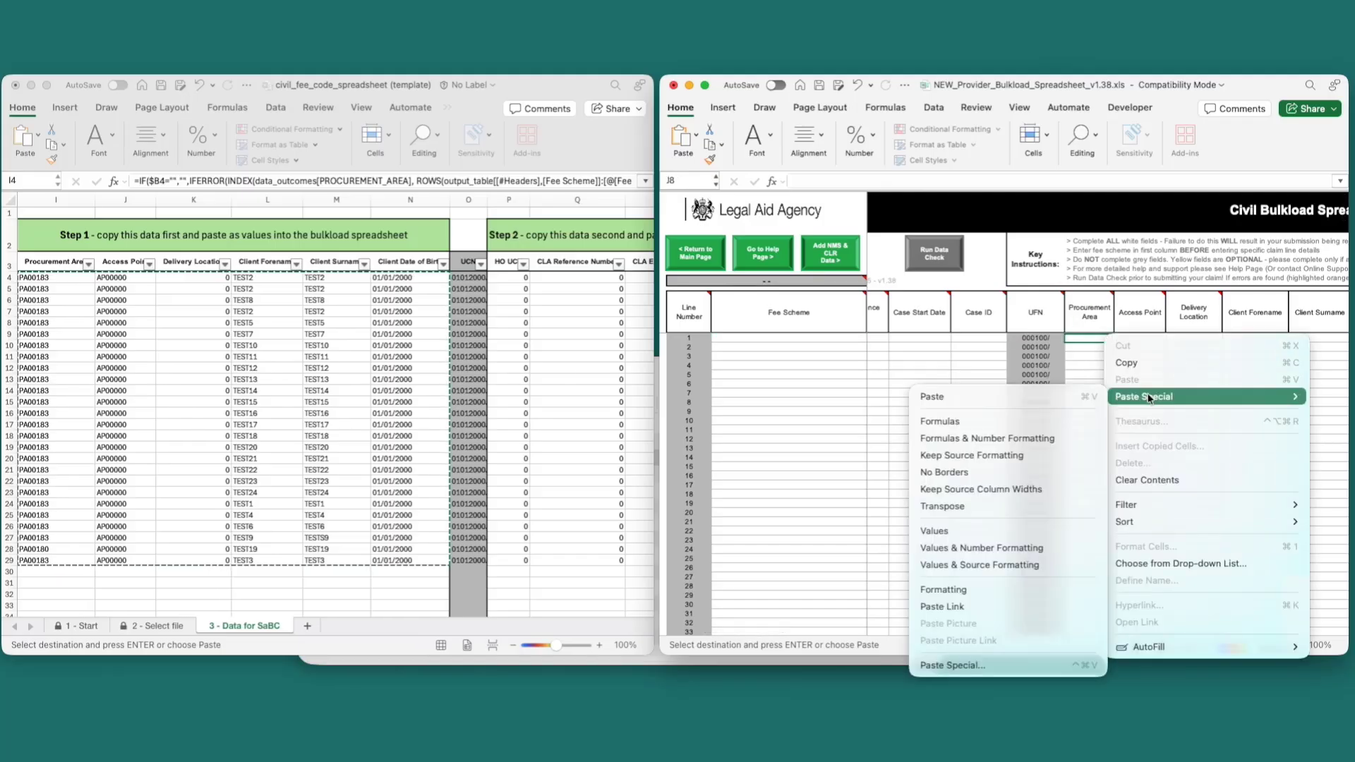
{"action": "left_click", "coordinate": [1037, 528]}
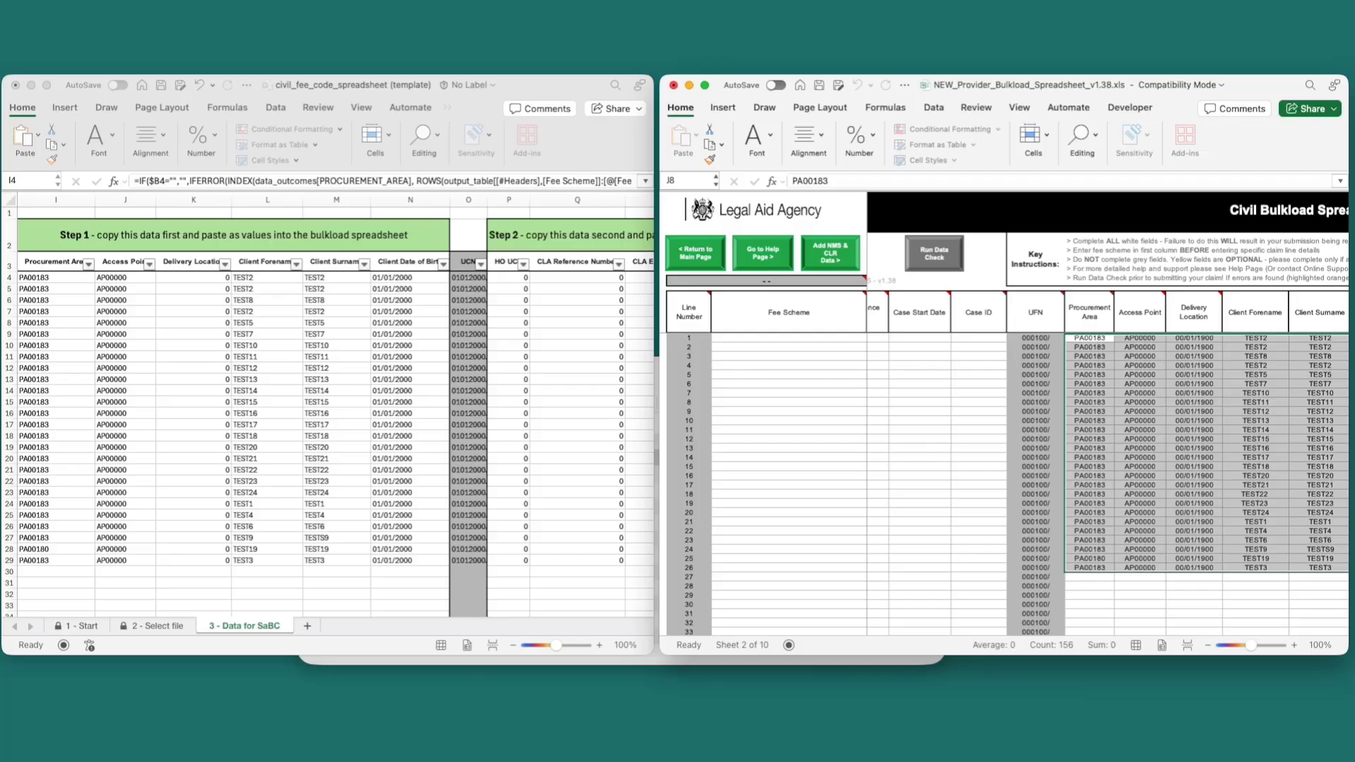
{"action": "left_click", "coordinate": [1181, 401]}
{"action": "scroll", "coordinate": [1181, 401], "scroll_direction": "right", "scroll_amount": 5}
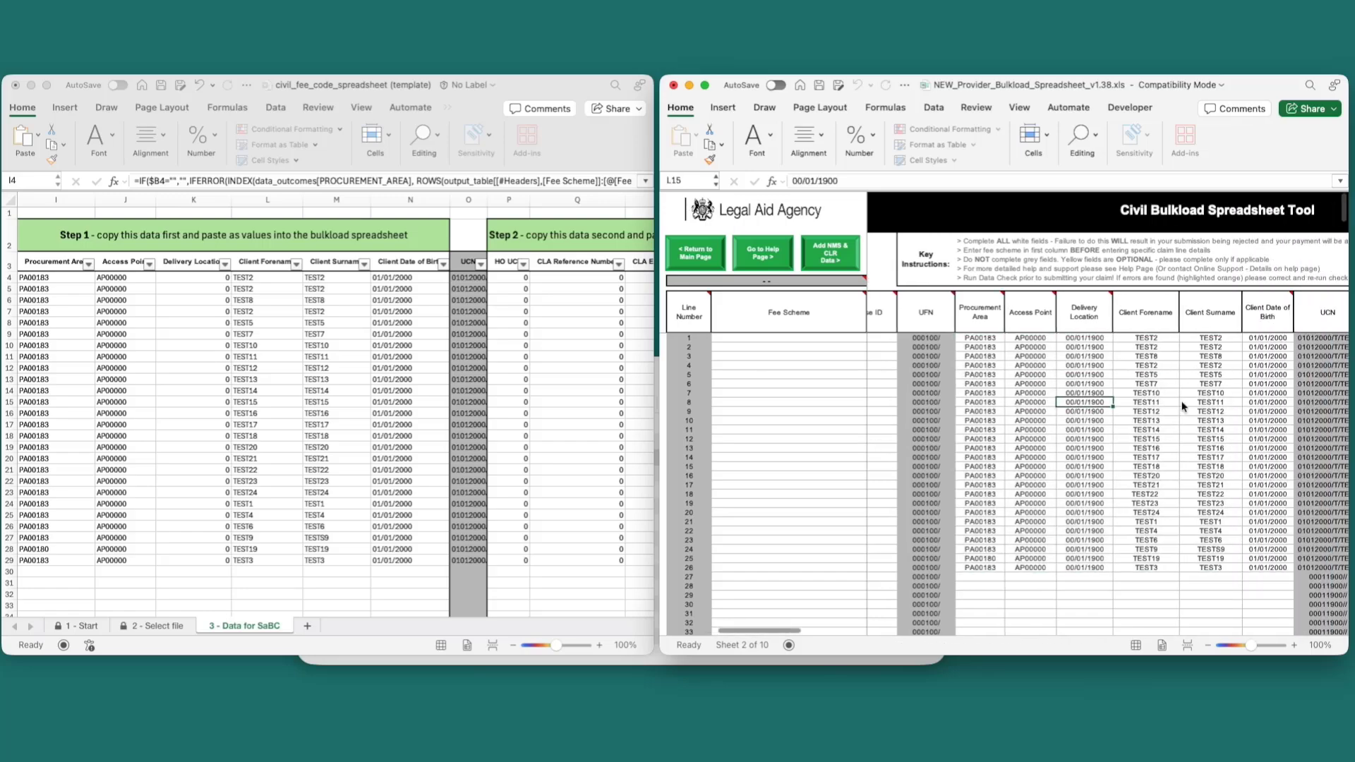
- Copy the Step 2 data, from HO UCN to the last Step 2 column, for claim lines 1 to 26 in the fee code spreadsheet
{"action": "left_click", "coordinate": [501, 277]}
{"action": "scroll", "coordinate": [502, 277], "scroll_direction": "right", "scroll_amount": 1}
{"action": "left_click", "coordinate": [501, 277]}
{"action": "scroll", "coordinate": [468, 283], "scroll_direction": "right", "scroll_amount": 4}
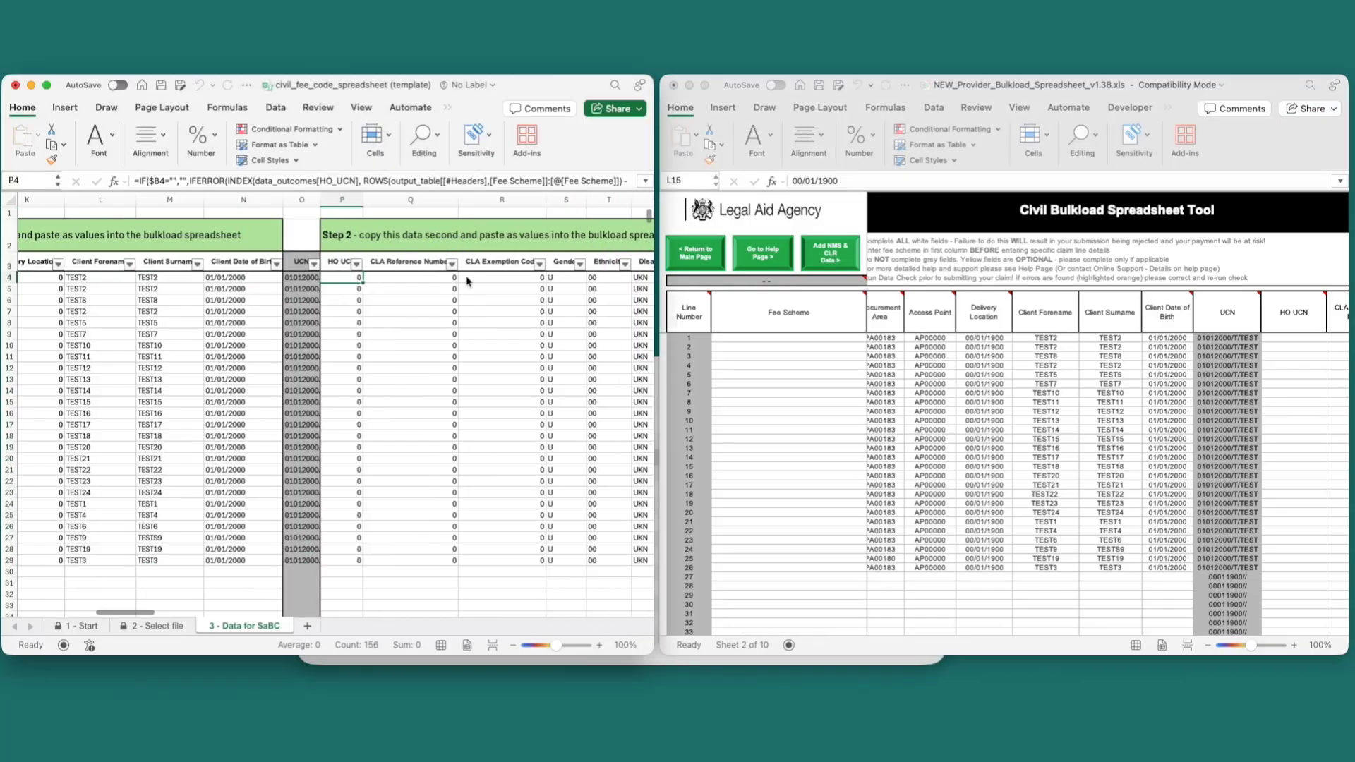
{"action": "left_click_drag", "start_coordinate": [341, 278], "coordinate": [502, 563]}
{"action": "right_click", "coordinate": [504, 540]}
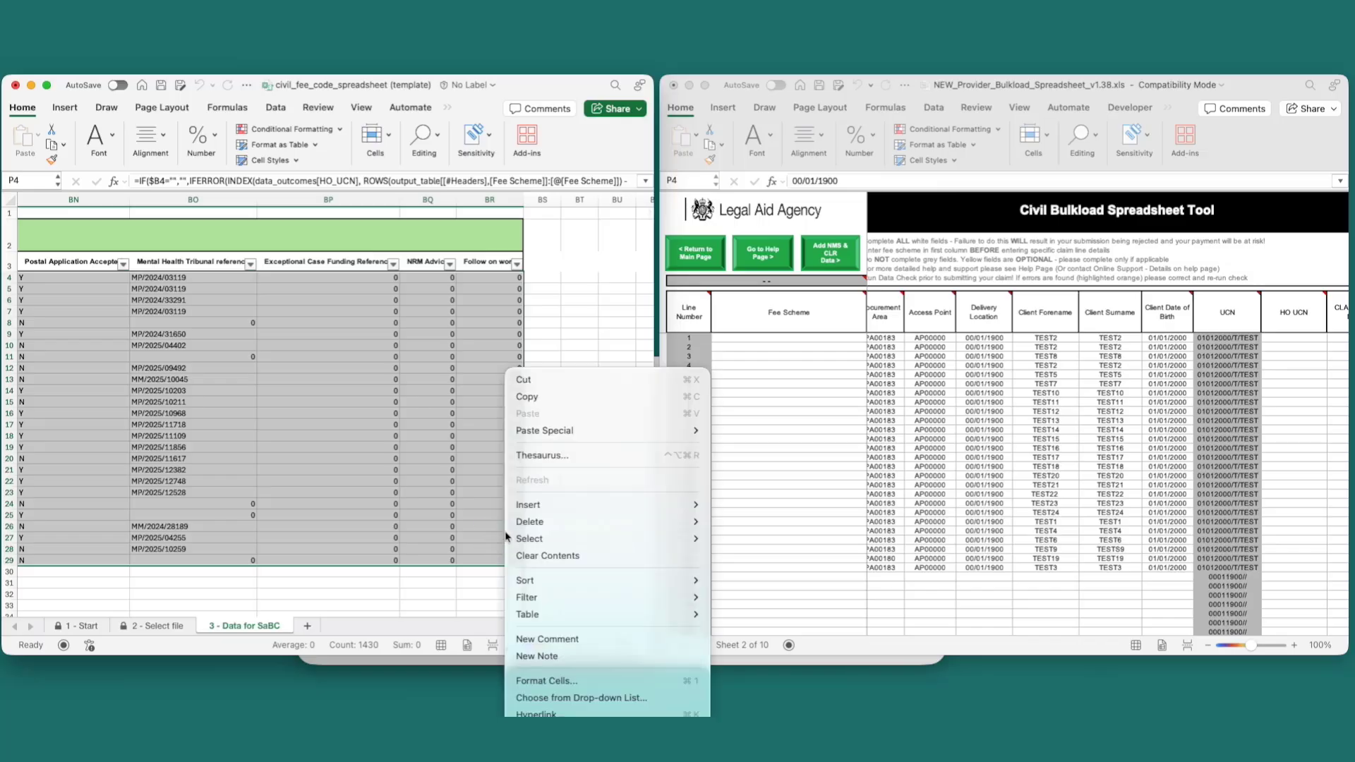
{"action": "left_click", "coordinate": [542, 397]}
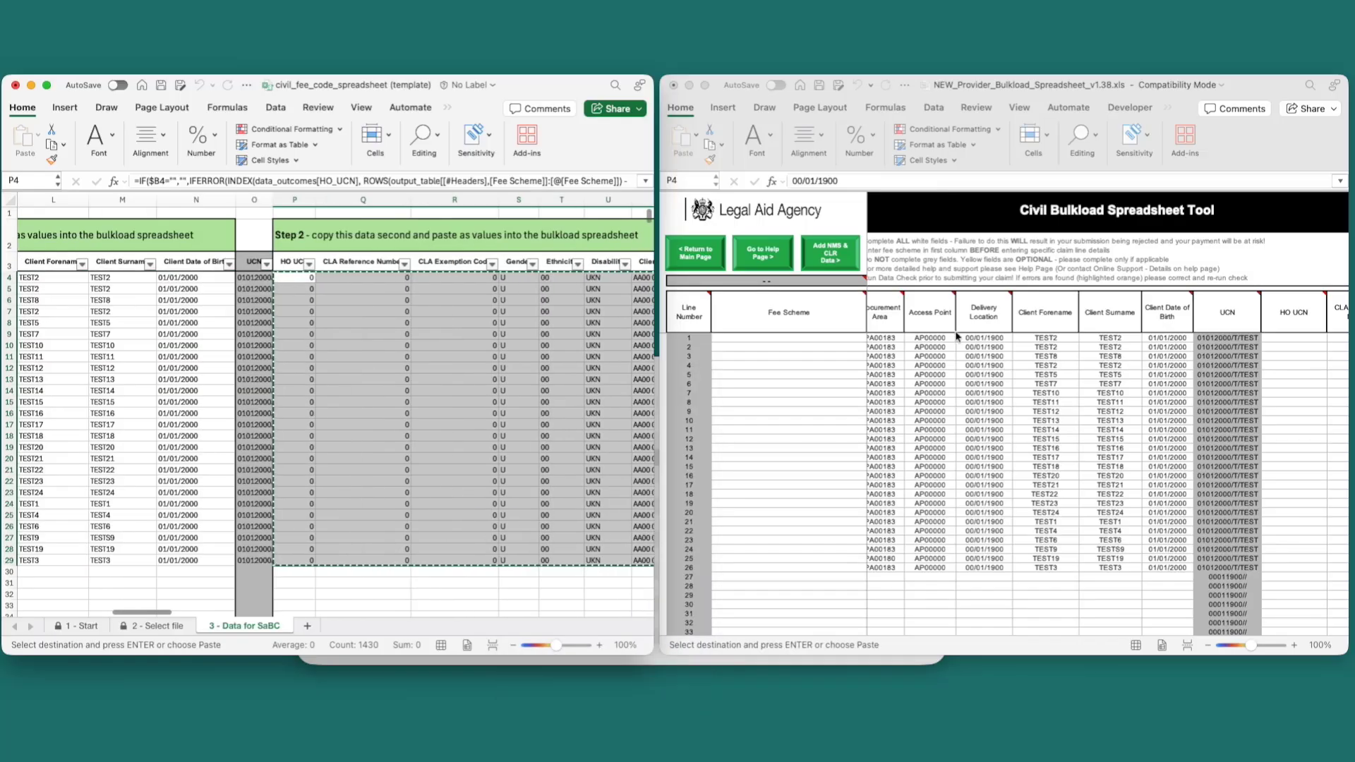
- Paste the Step 2 data as values into the civil bulkload sheet, starting at line 1's HO UCN cell
{"action": "scroll", "coordinate": [981, 374], "scroll_direction": "right", "scroll_amount": 5}
{"action": "left_click", "coordinate": [1121, 338]}
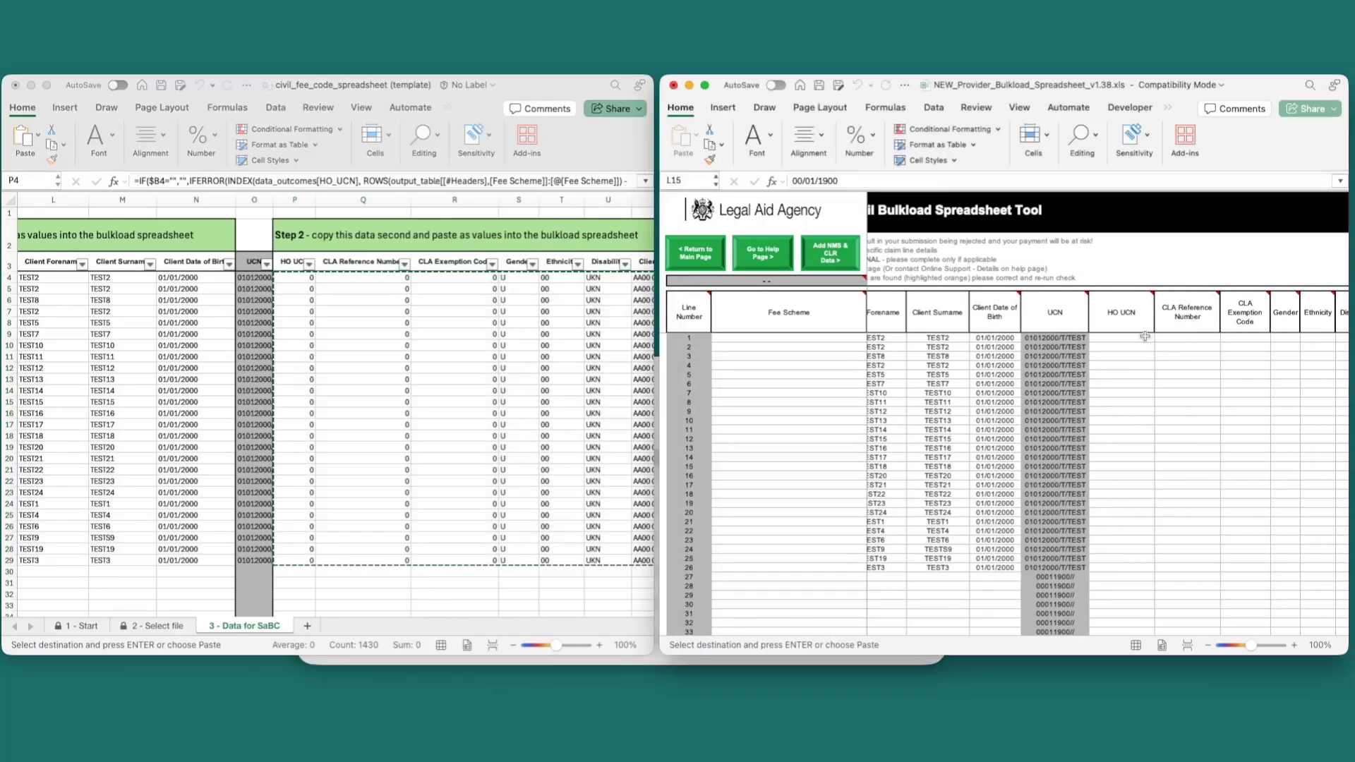
{"action": "right_click", "coordinate": [1123, 343]}
{"action": "mouse_move", "coordinate": [1164, 400]}
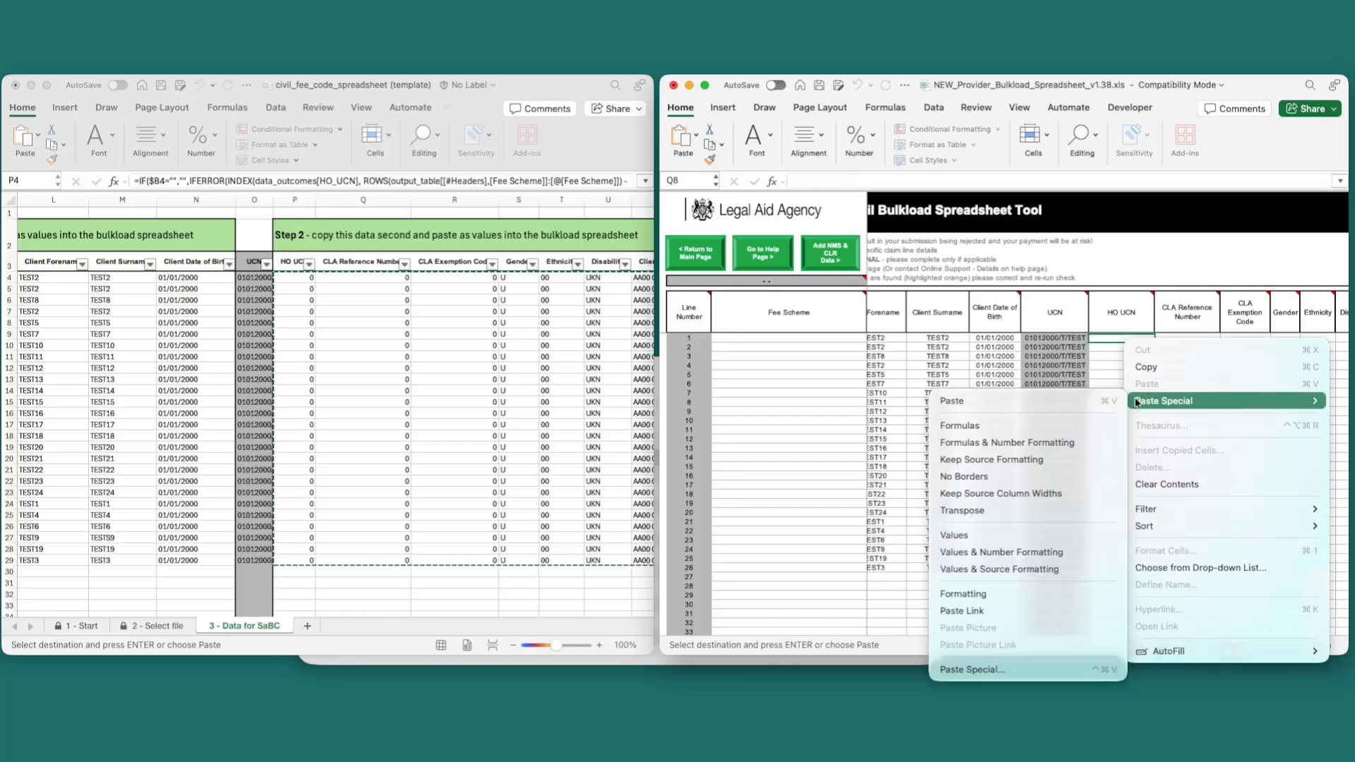
{"action": "left_click", "coordinate": [935, 537]}
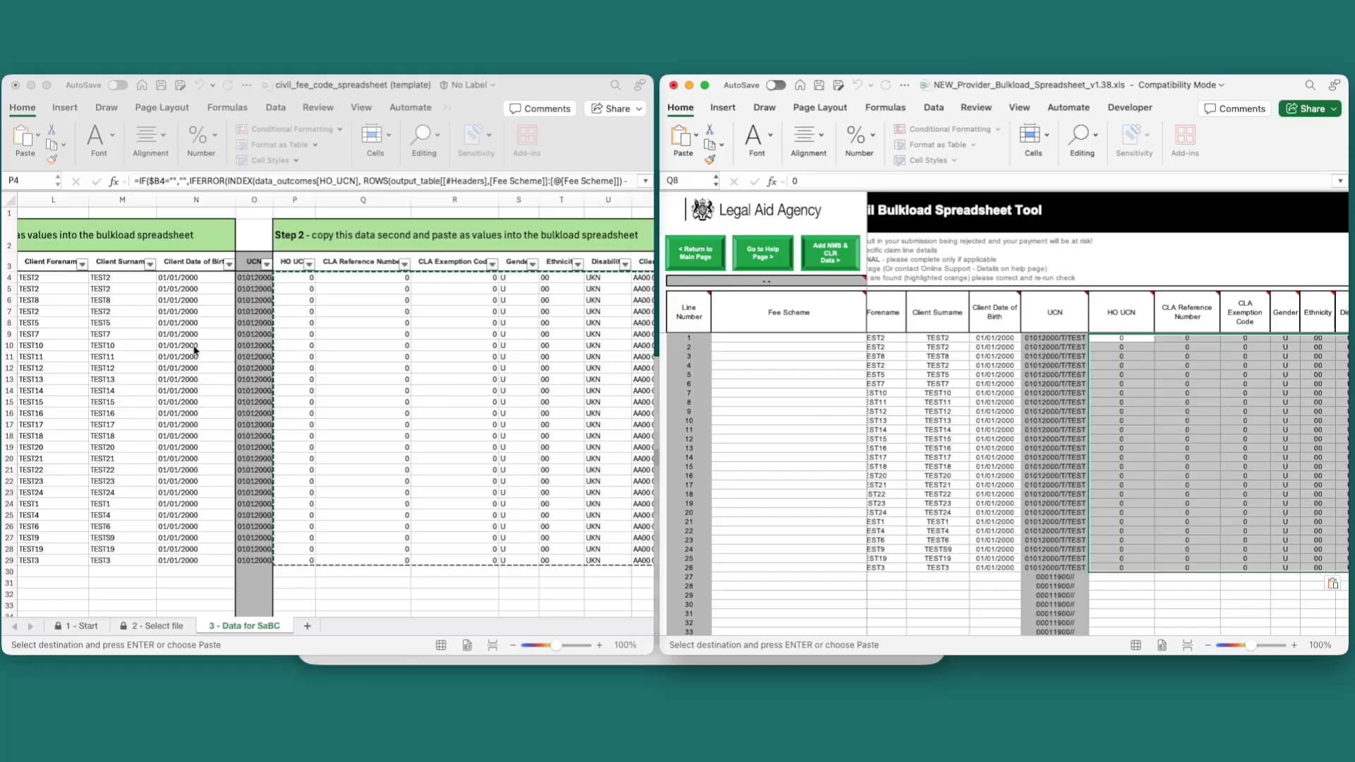
- Copy the Step 3 data, from Fee Scheme to Case ID, for claim lines 1 to 26 in the fee code spreadsheet
{"action": "left_click", "coordinate": [168, 331]}
{"action": "scroll", "coordinate": [168, 332], "scroll_direction": "left", "scroll_amount": 10}
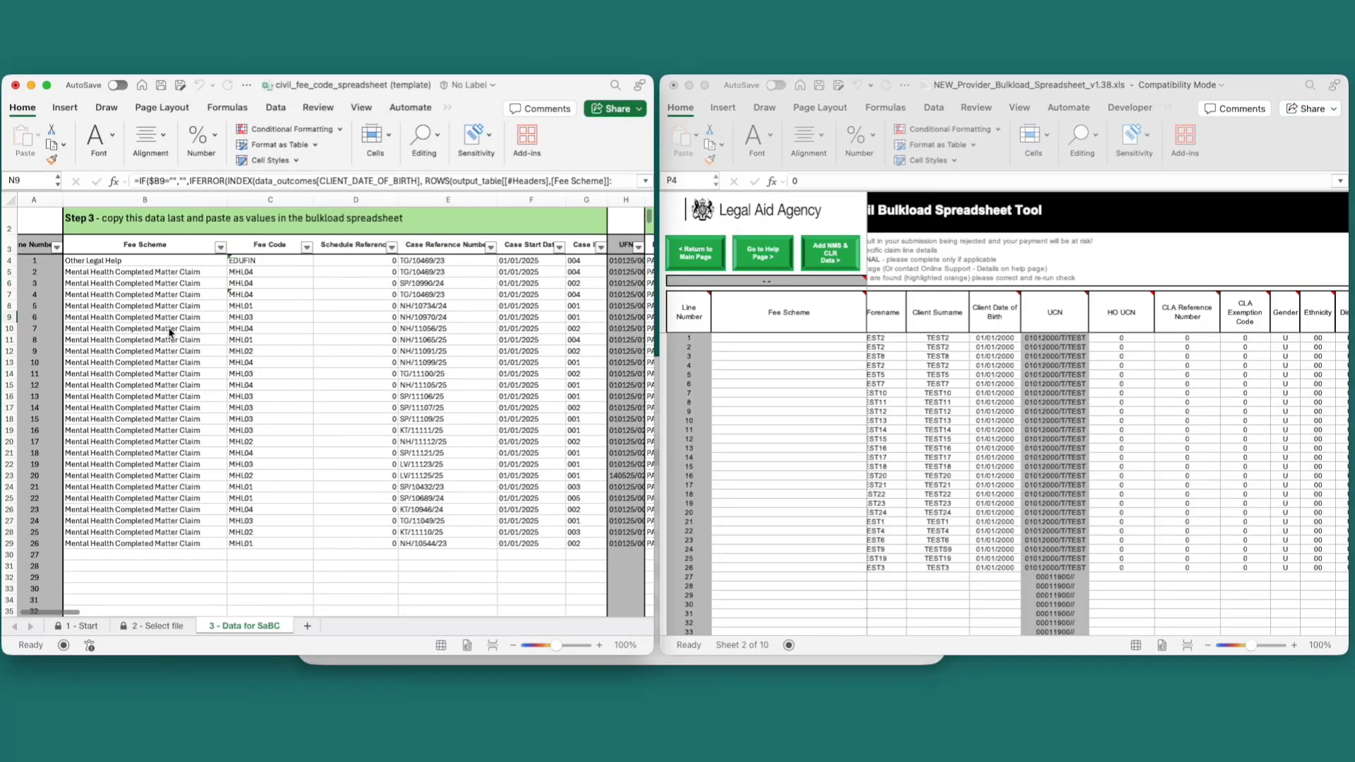
{"action": "left_click", "coordinate": [119, 261]}
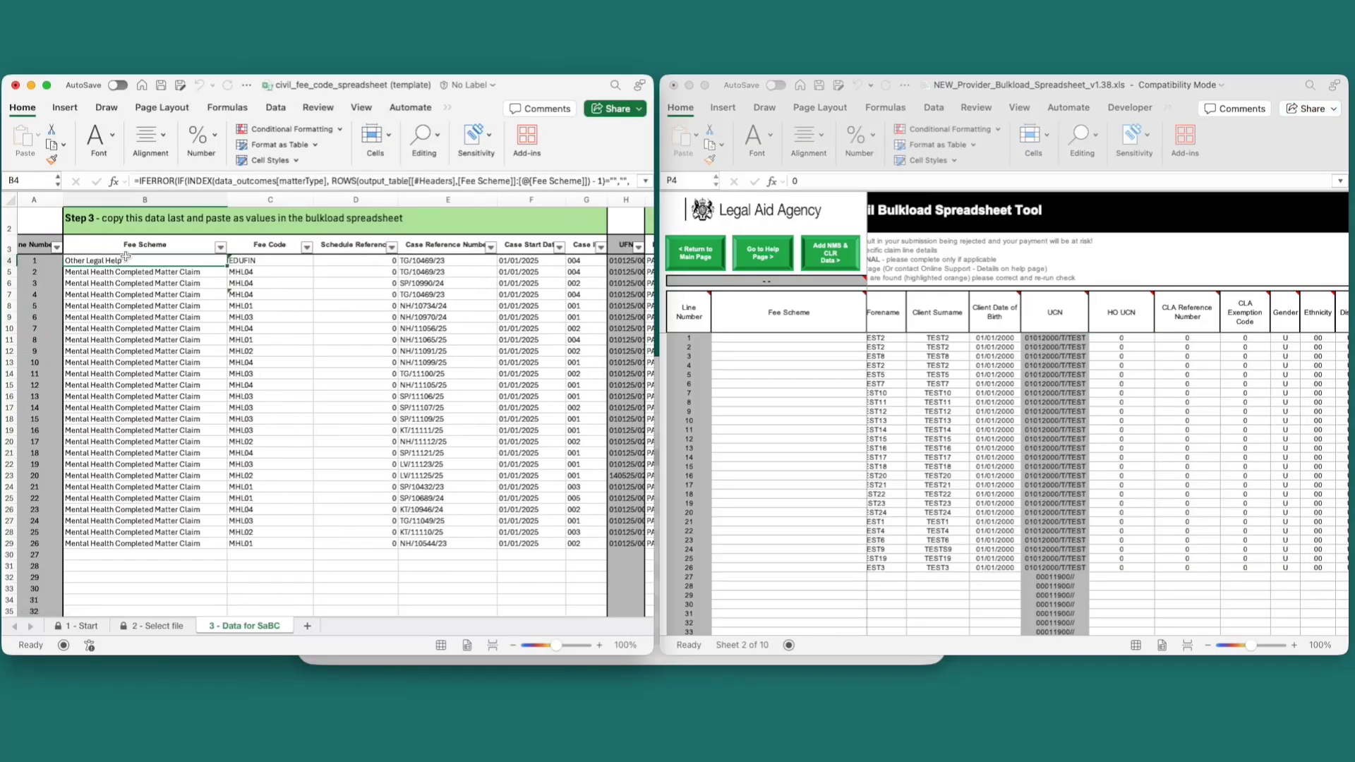
{"action": "left_click", "coordinate": [132, 266]}
{"action": "left_click_drag", "start_coordinate": [132, 266], "coordinate": [575, 544]}
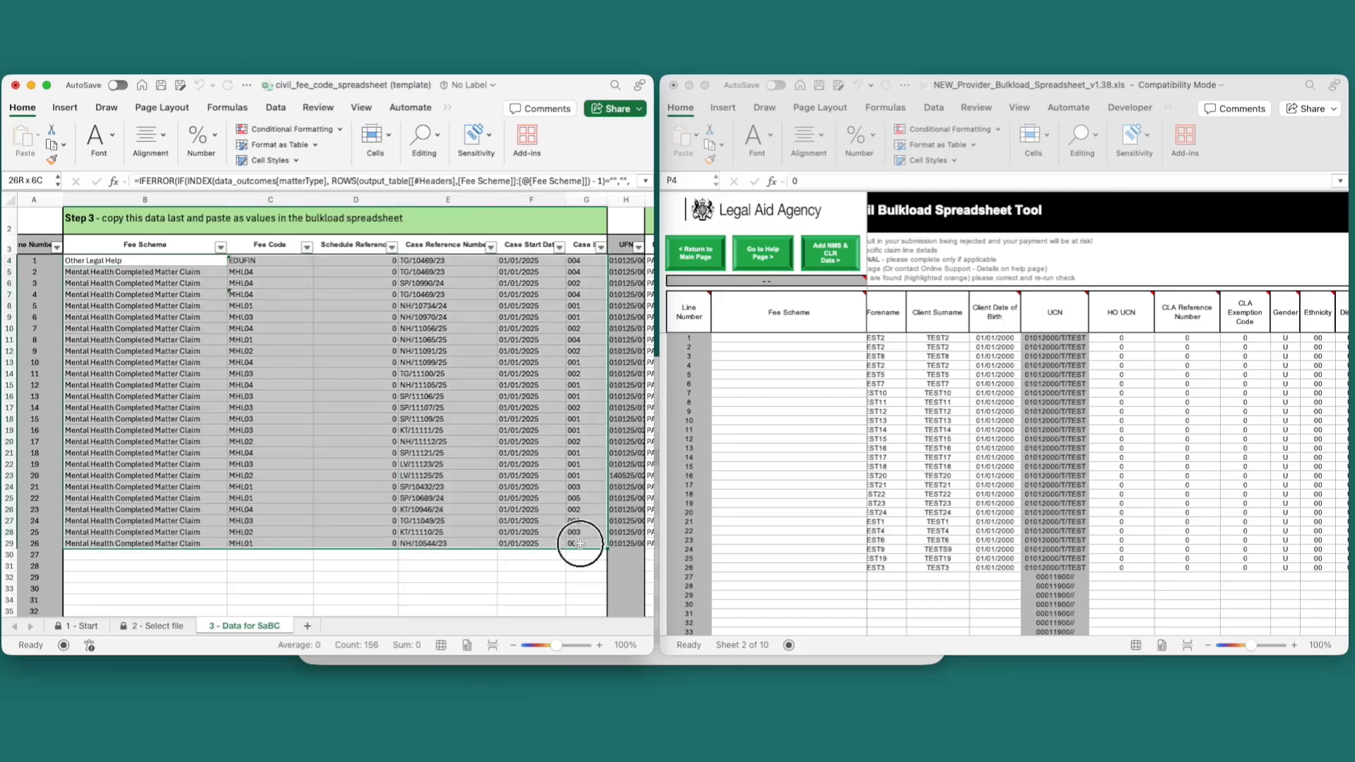
{"action": "right_click", "coordinate": [576, 545]}
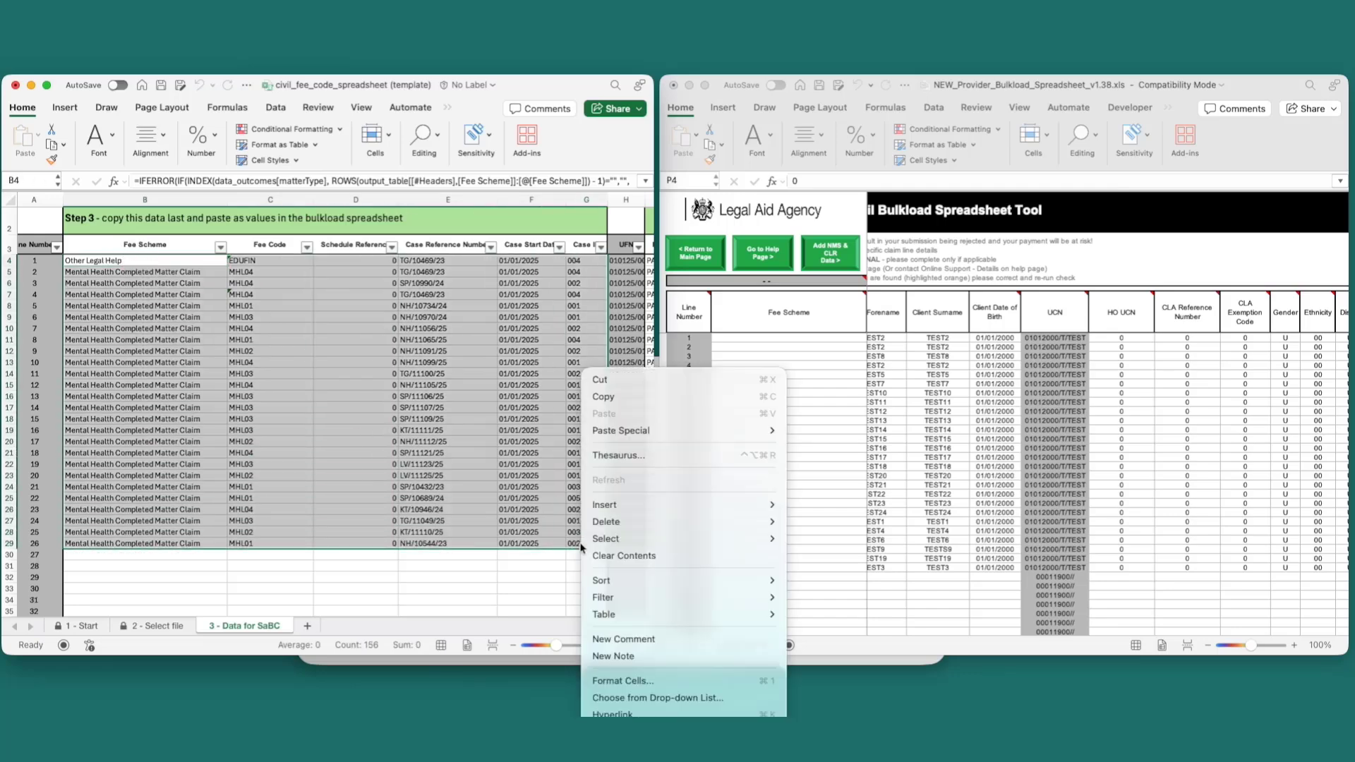
{"action": "left_click", "coordinate": [611, 397]}
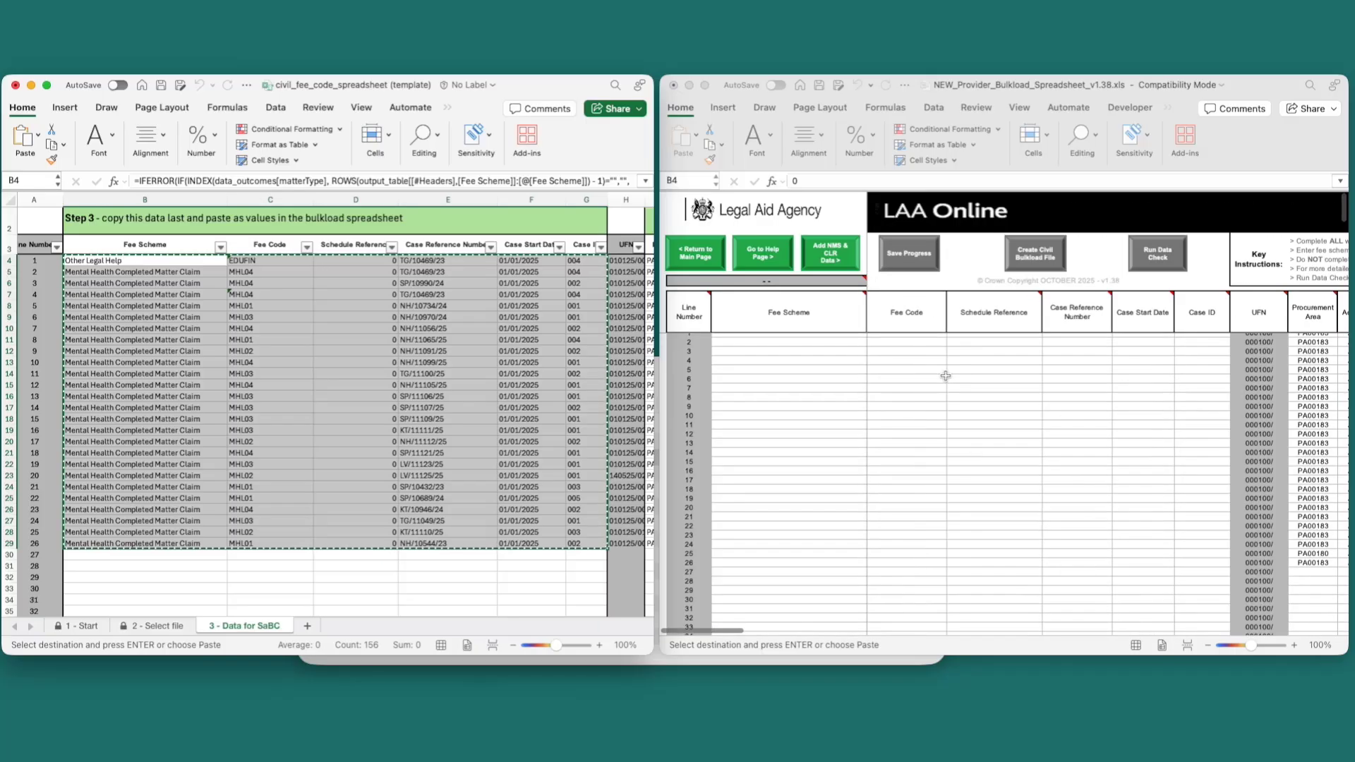
- Paste the Step 3 data as values into the civil bulkload sheet, starting at line 1's Fee Scheme cell
{"action": "scroll", "coordinate": [872, 483], "scroll_direction": "left", "scroll_amount": 10}
{"action": "left_click", "coordinate": [738, 339]}
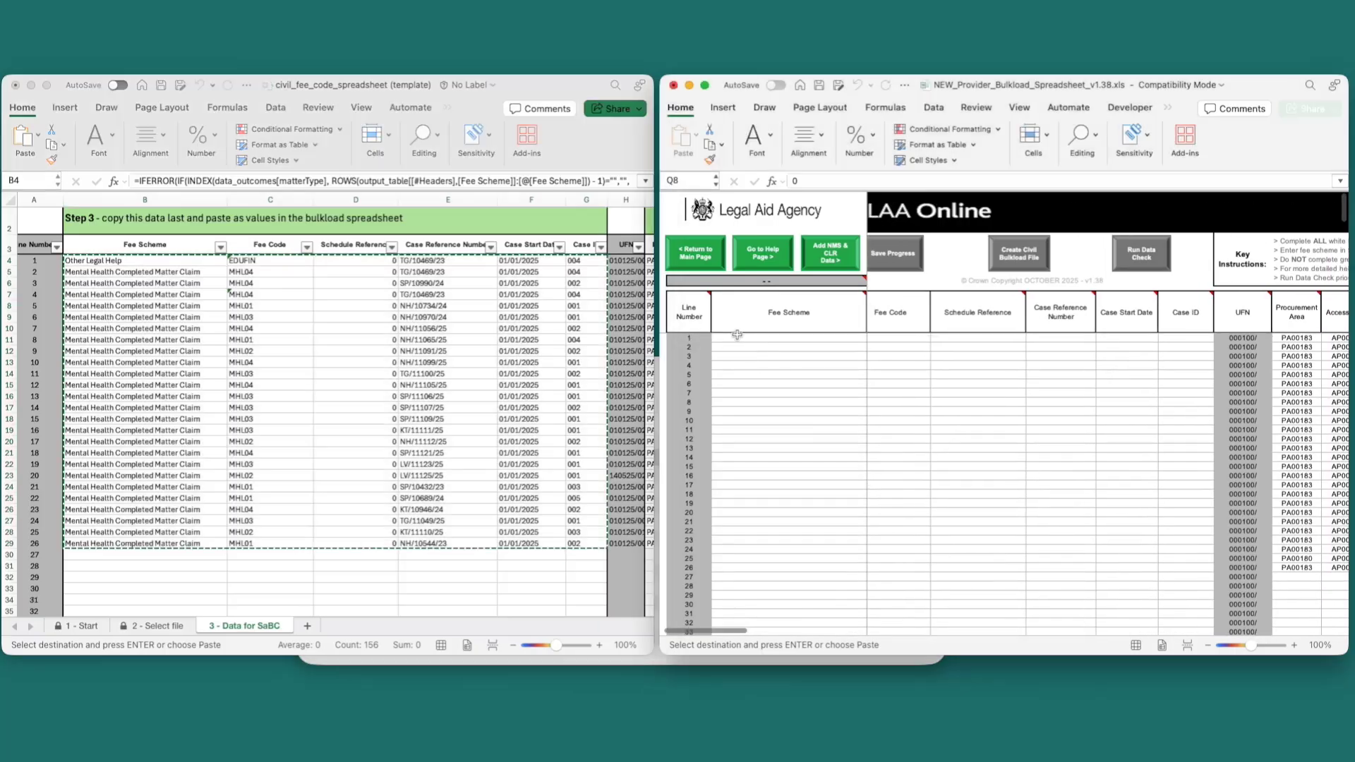
{"action": "right_click", "coordinate": [737, 339]}
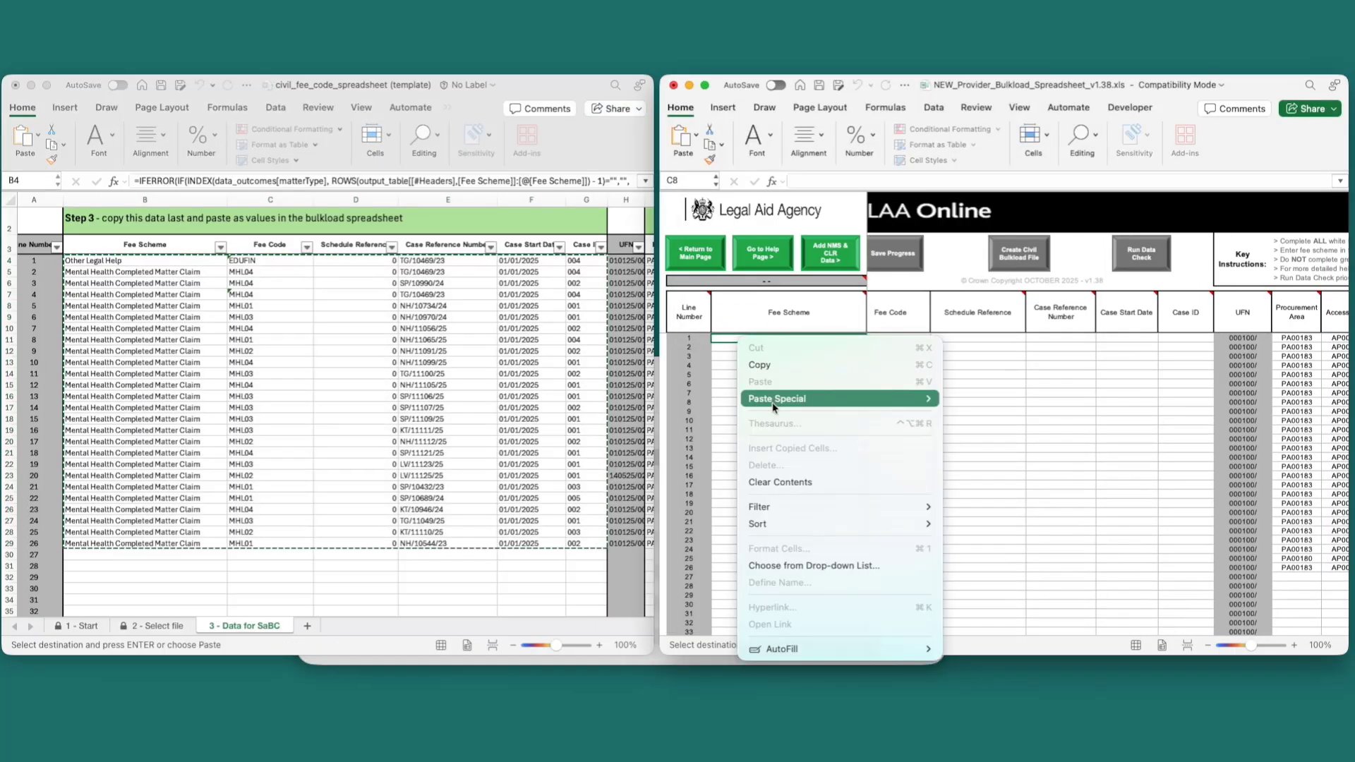
{"action": "mouse_move", "coordinate": [867, 399]}
{"action": "left_click", "coordinate": [974, 540]}
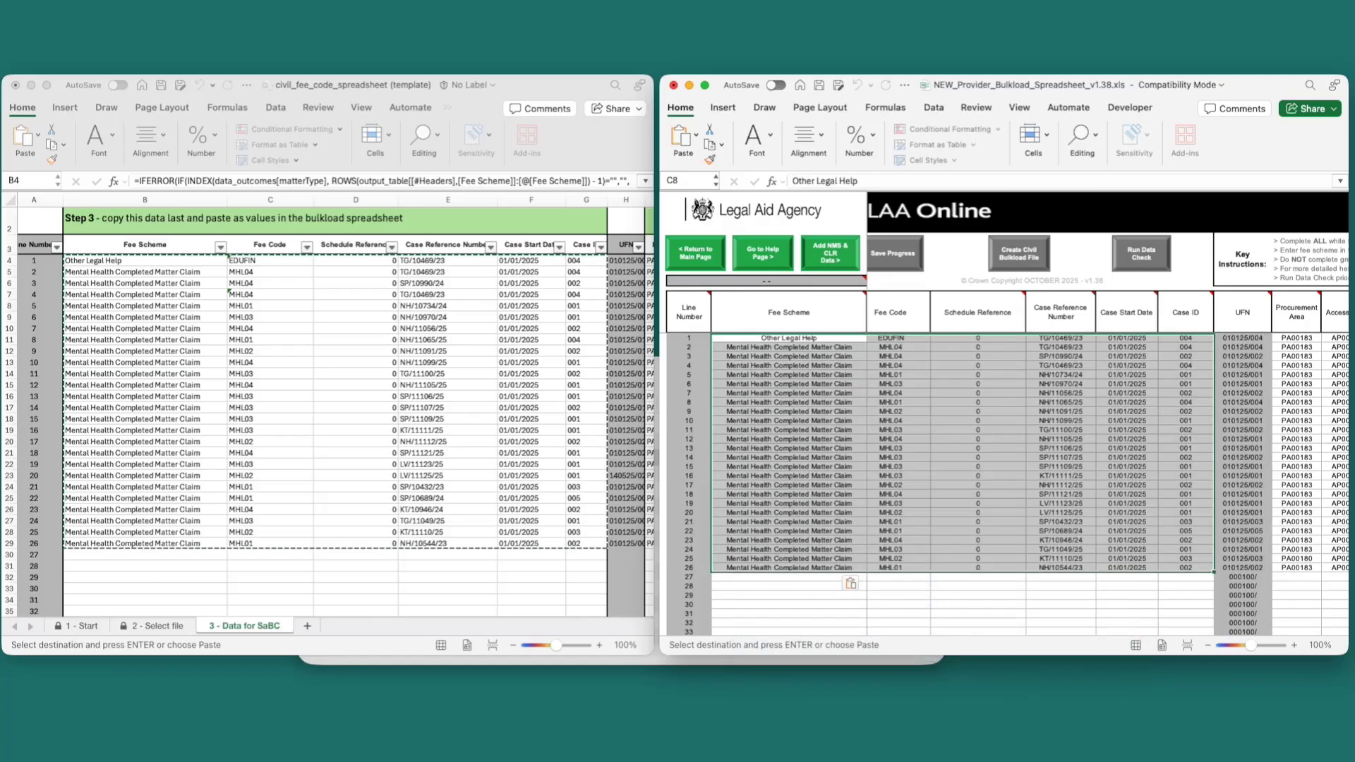
{"action": "left_click", "coordinate": [789, 339]}
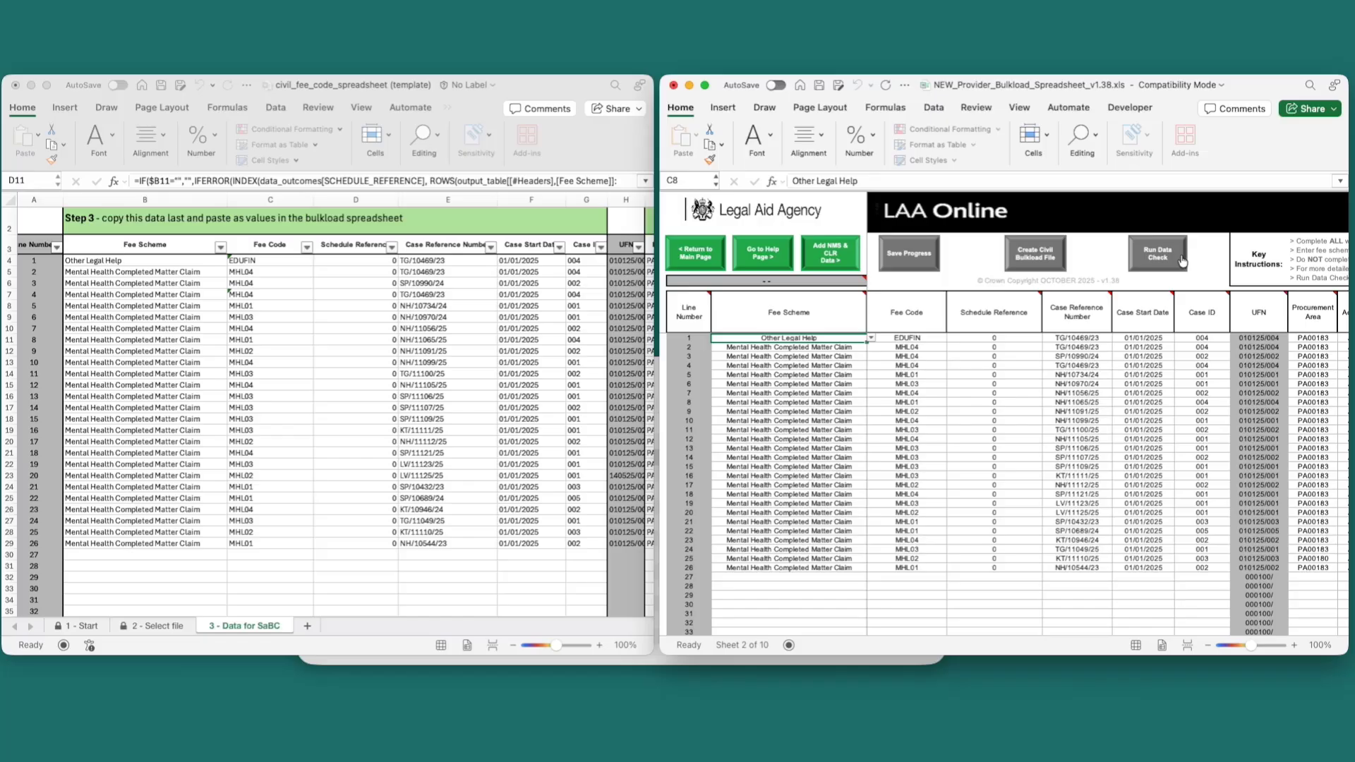
{"action": "left_click", "coordinate": [1037, 264]}
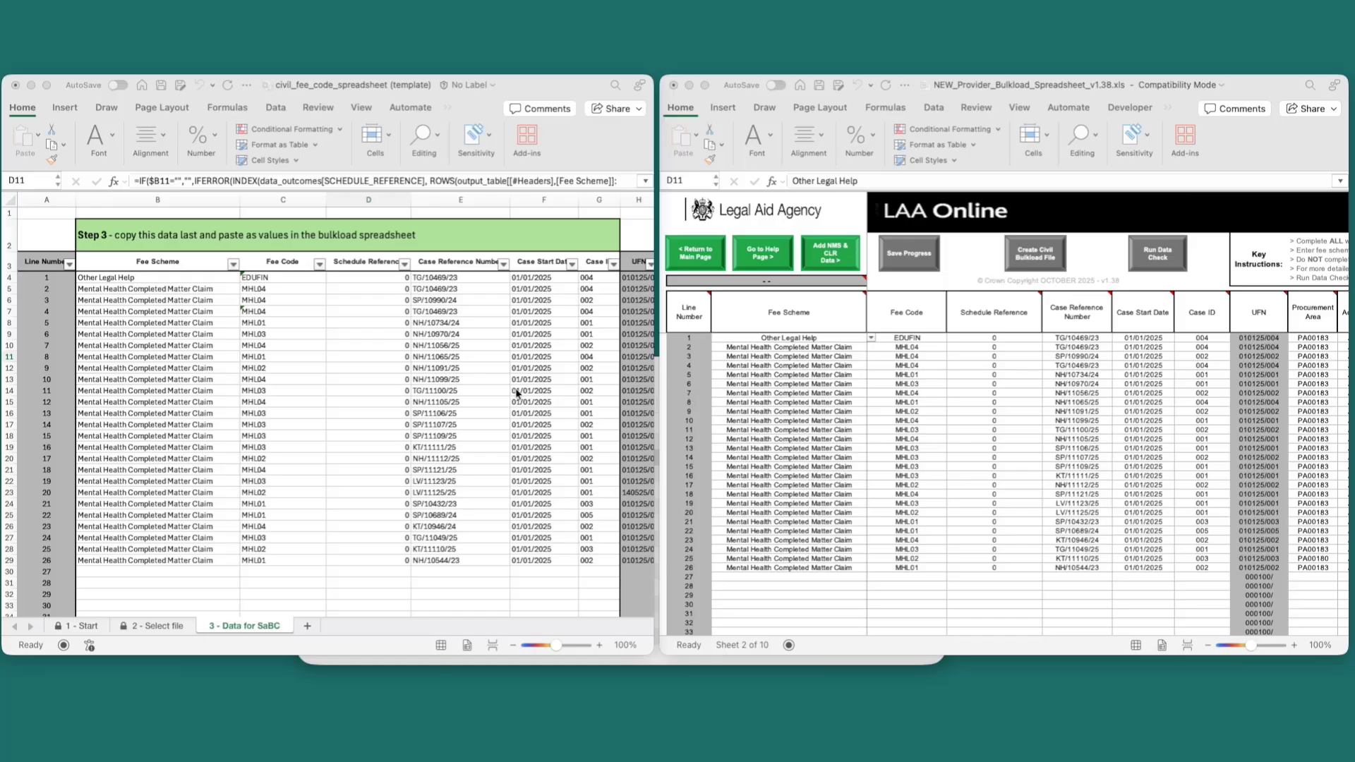
- Prepare to save the fee code spreadsheet as civil_fee_code_spreadsheet (MAY_2025) in the Fee code tools folder, and cancel the save
{"action": "left_click", "coordinate": [473, 404]}
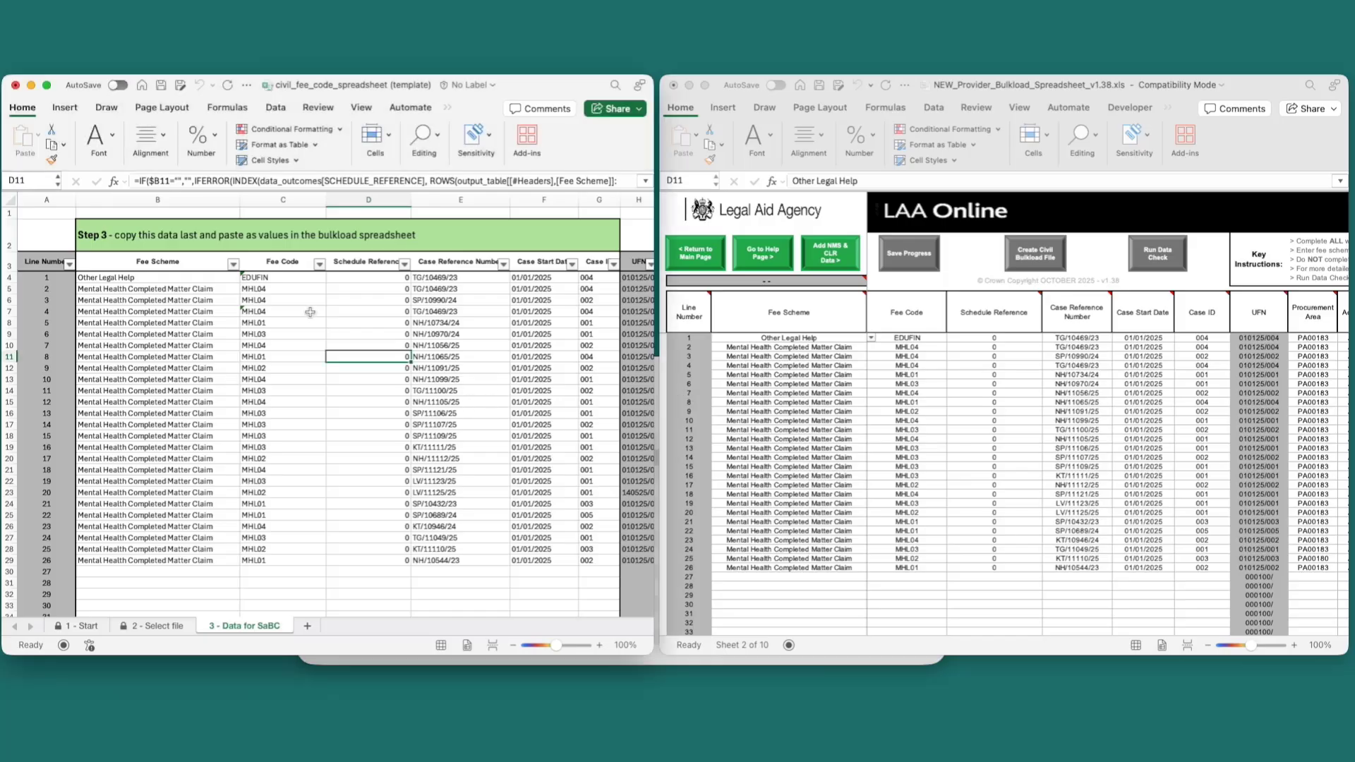
{"action": "left_click", "coordinate": [54, 44]}
{"action": "mouse_move", "coordinate": [81, 42]}
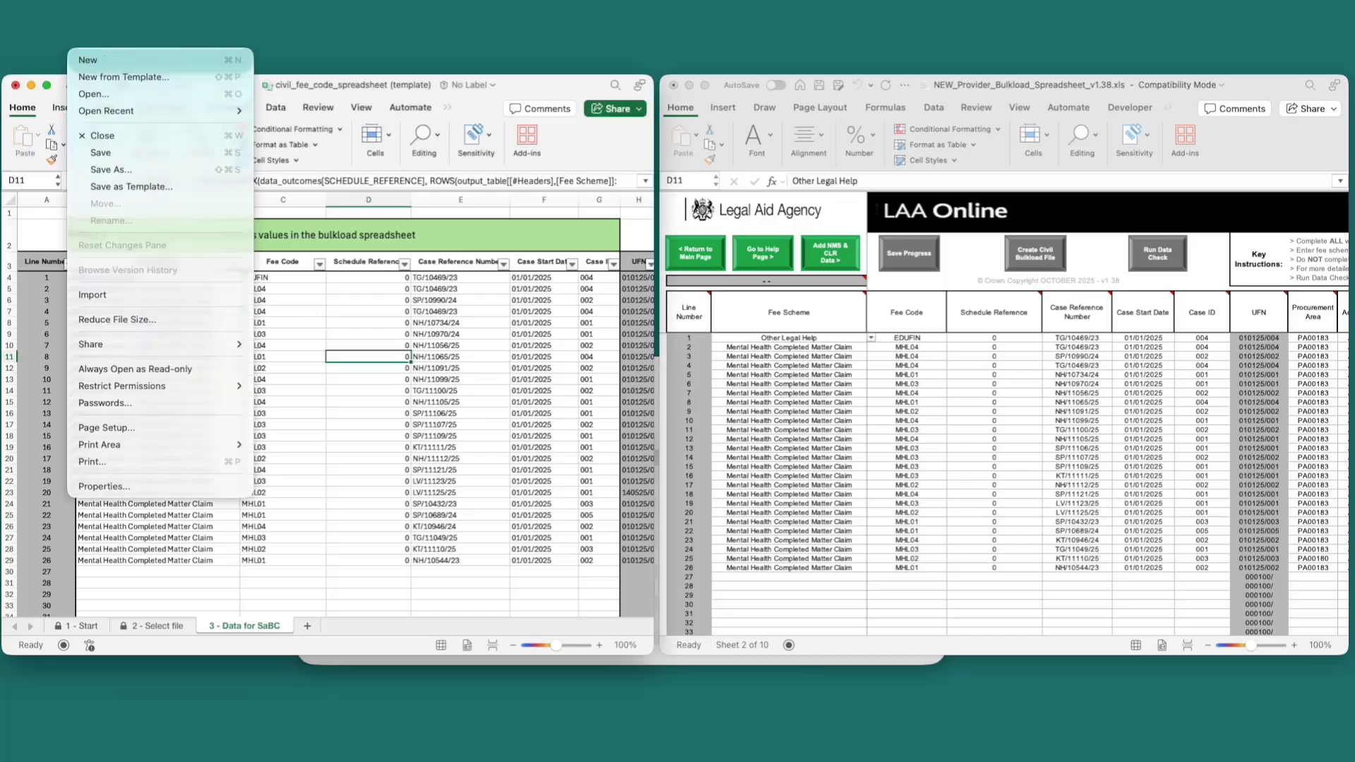
{"action": "left_click", "coordinate": [121, 173]}
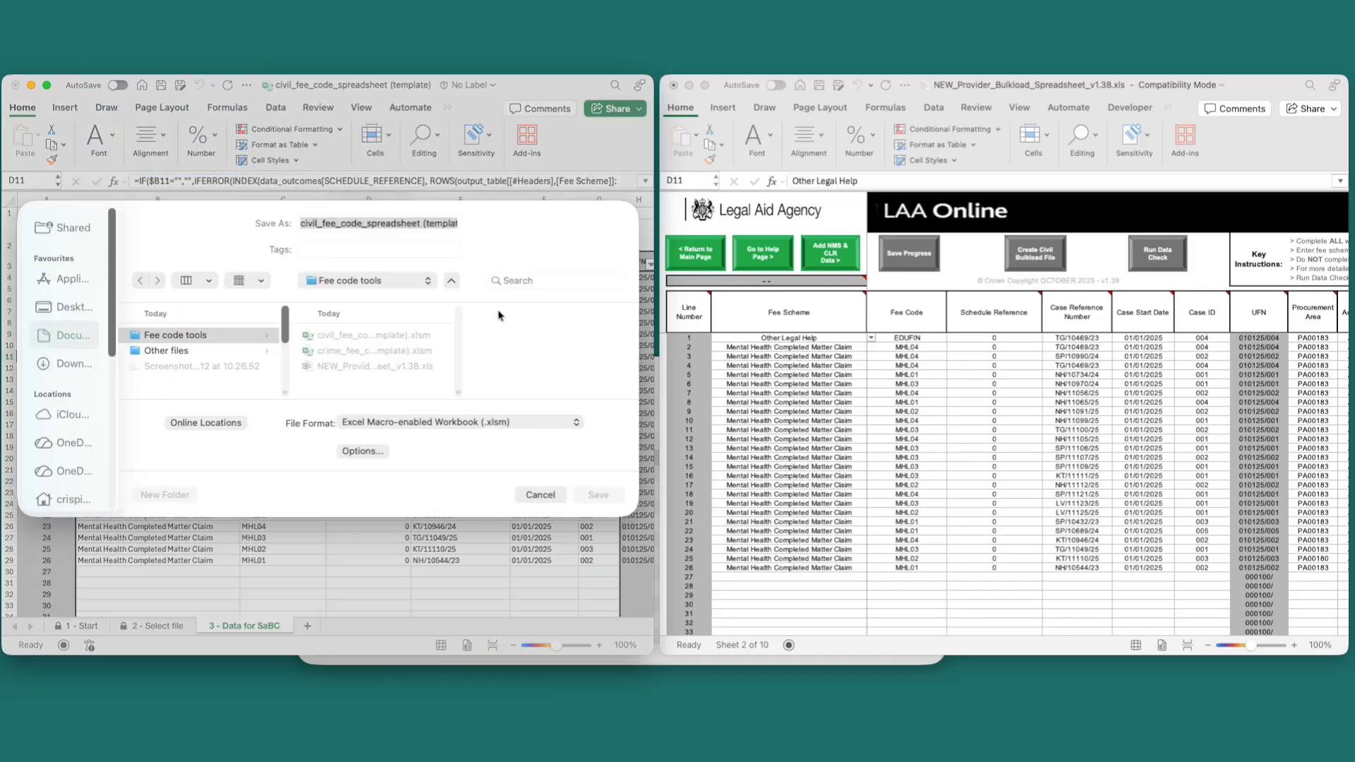
{"action": "left_click", "coordinate": [431, 229]}
{"action": "double_click", "coordinate": [432, 230]}
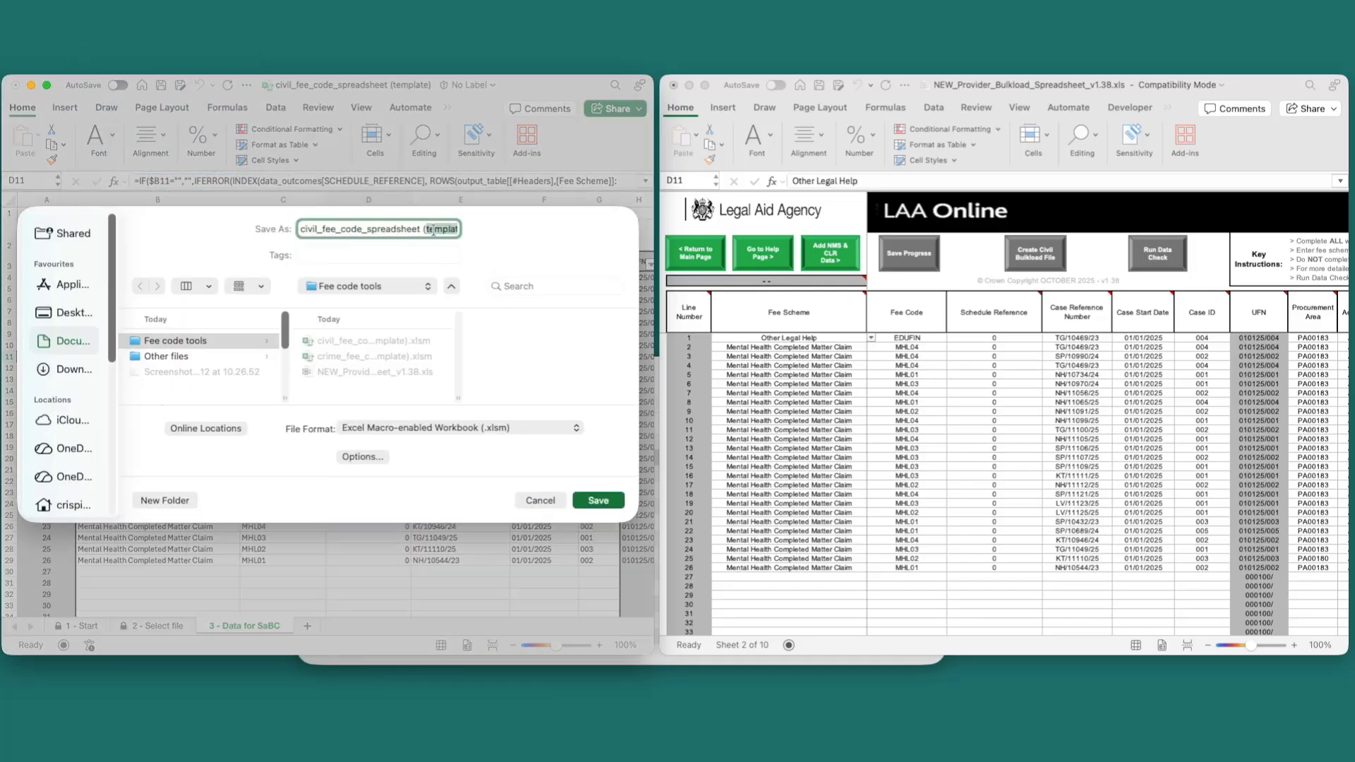
{"action": "type", "text": "MAY_2025"}
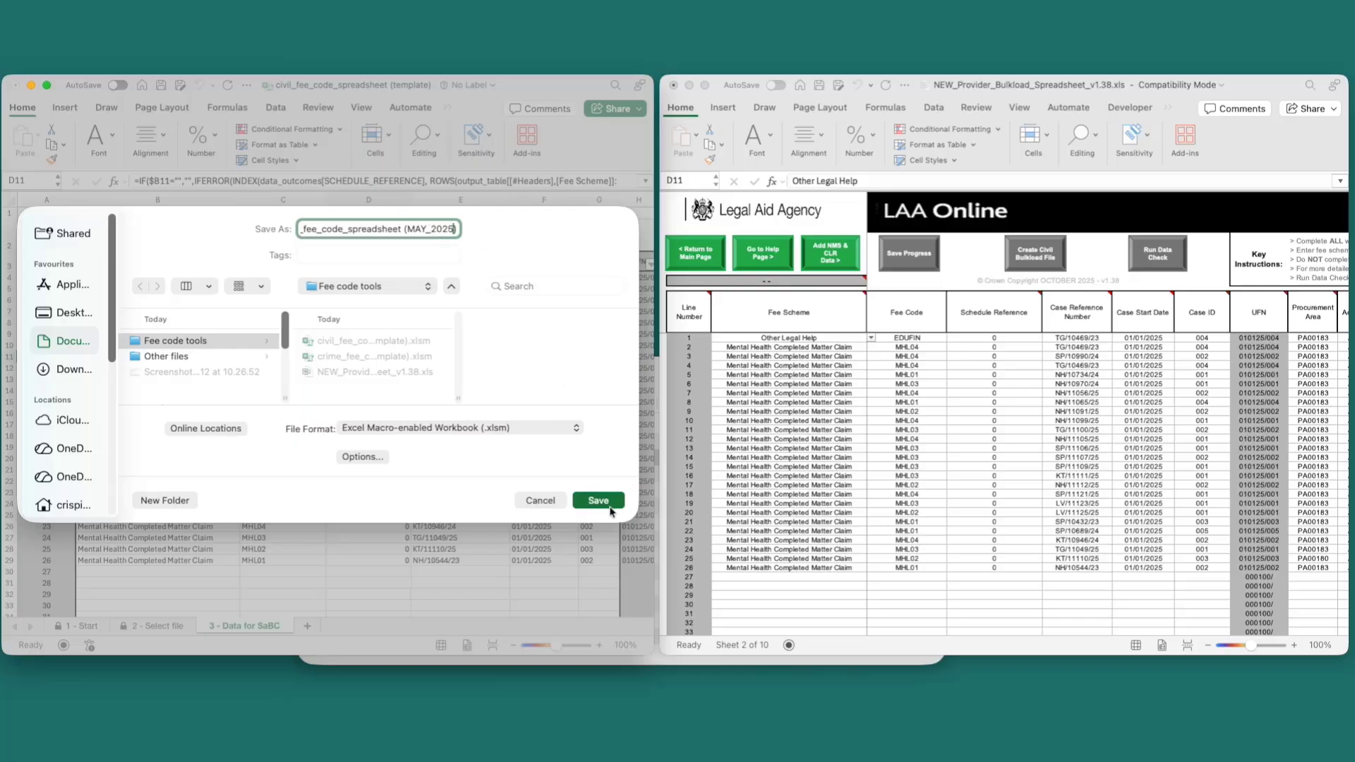
{"action": "left_click", "coordinate": [544, 500]}
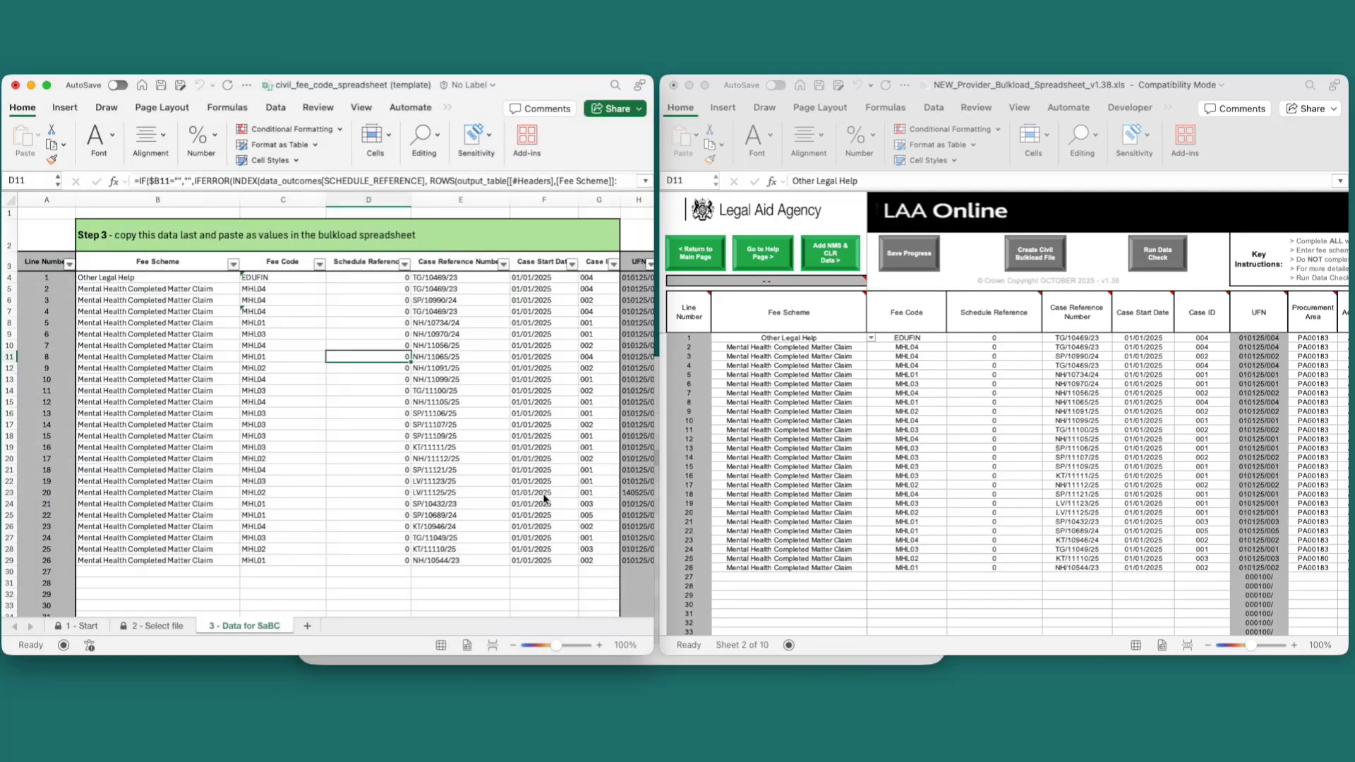
- Start closing the fee code spreadsheet and cancel at the save question to keep it open
{"action": "left_click", "coordinate": [15, 85]}
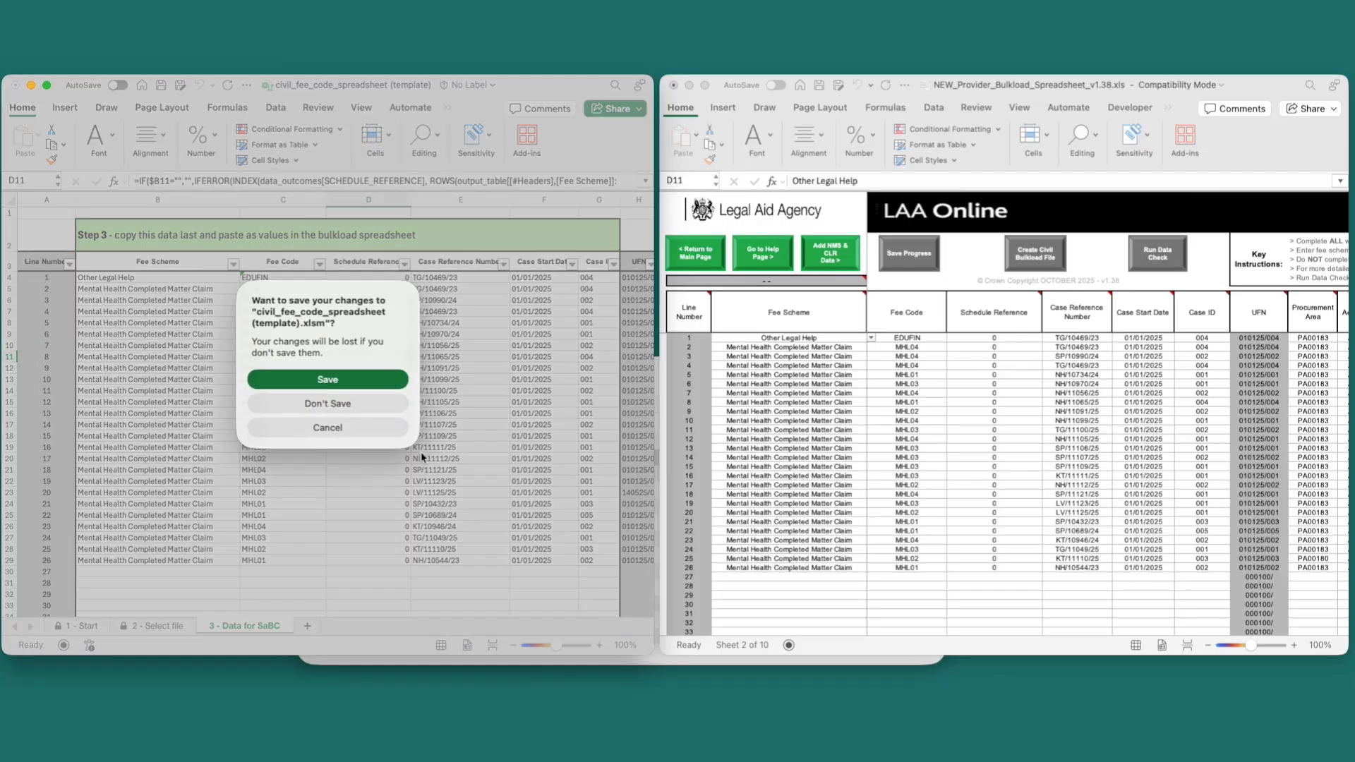
{"action": "left_click", "coordinate": [352, 428]}
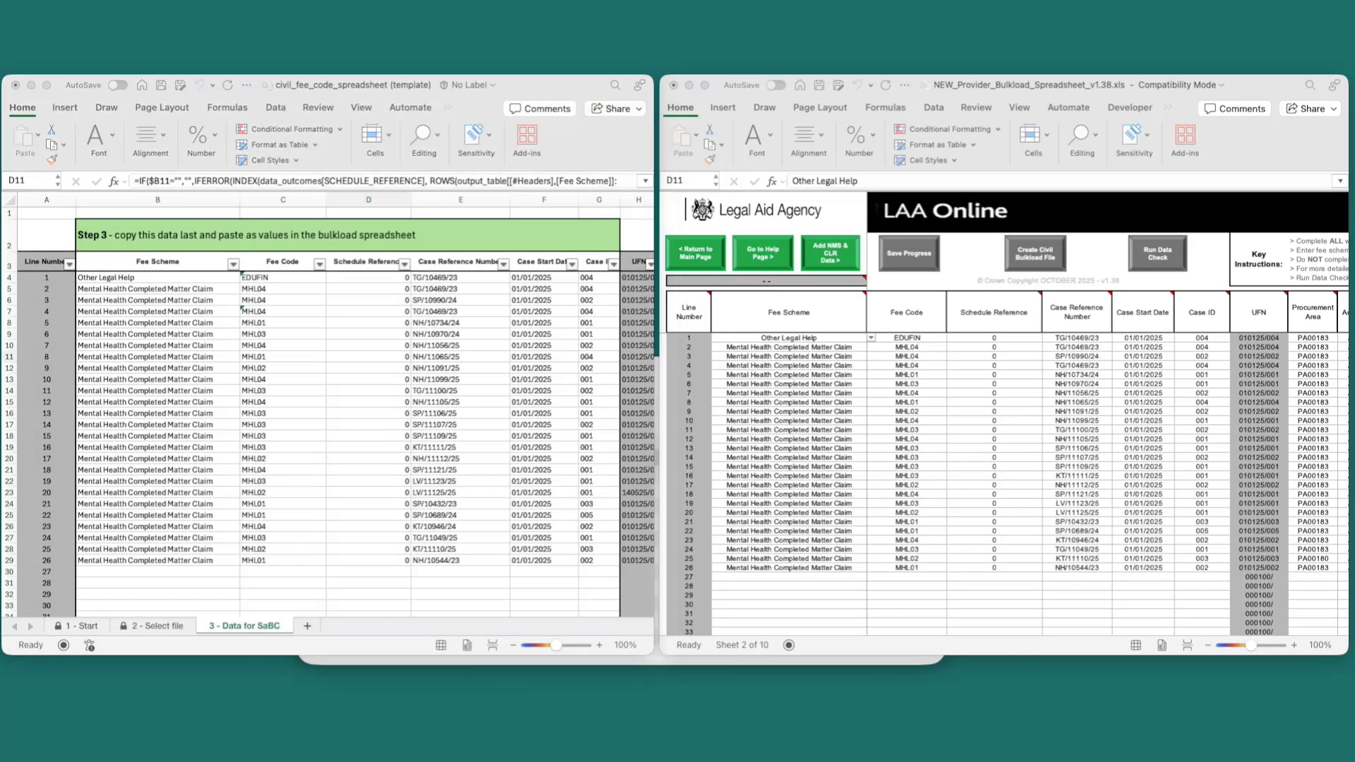